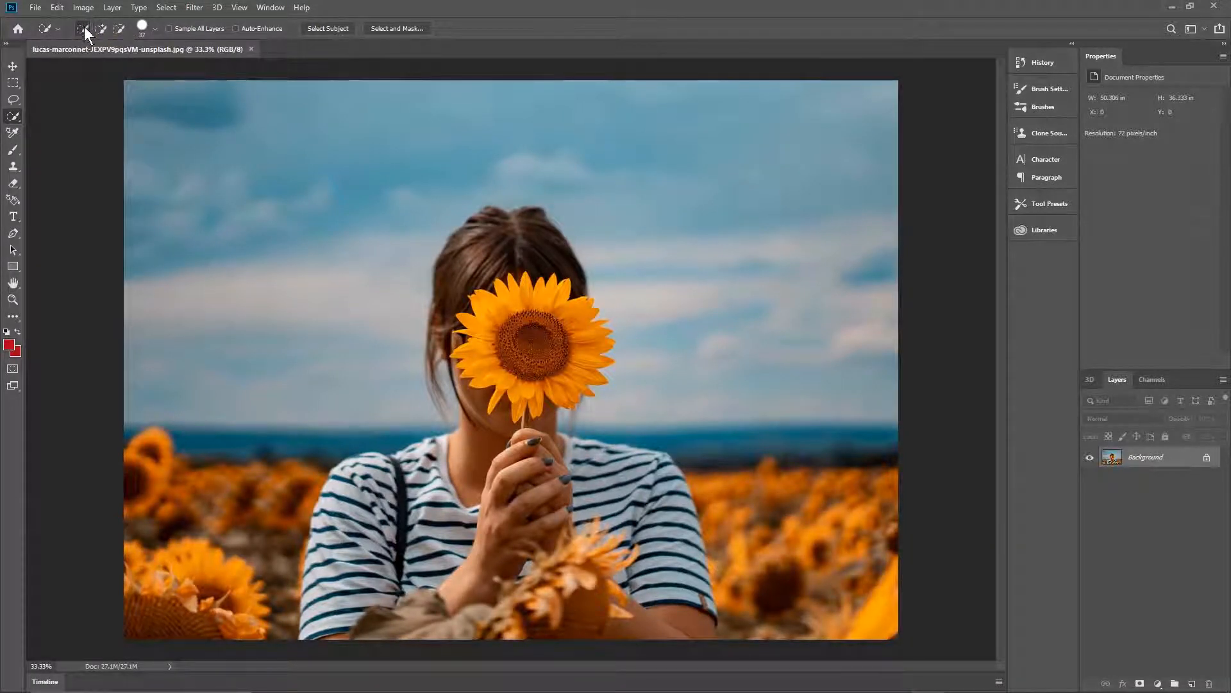
# Set the Quick Selection brush size to 35 px and select the entire sunflower covering the face
pyautogui.click(155, 30)
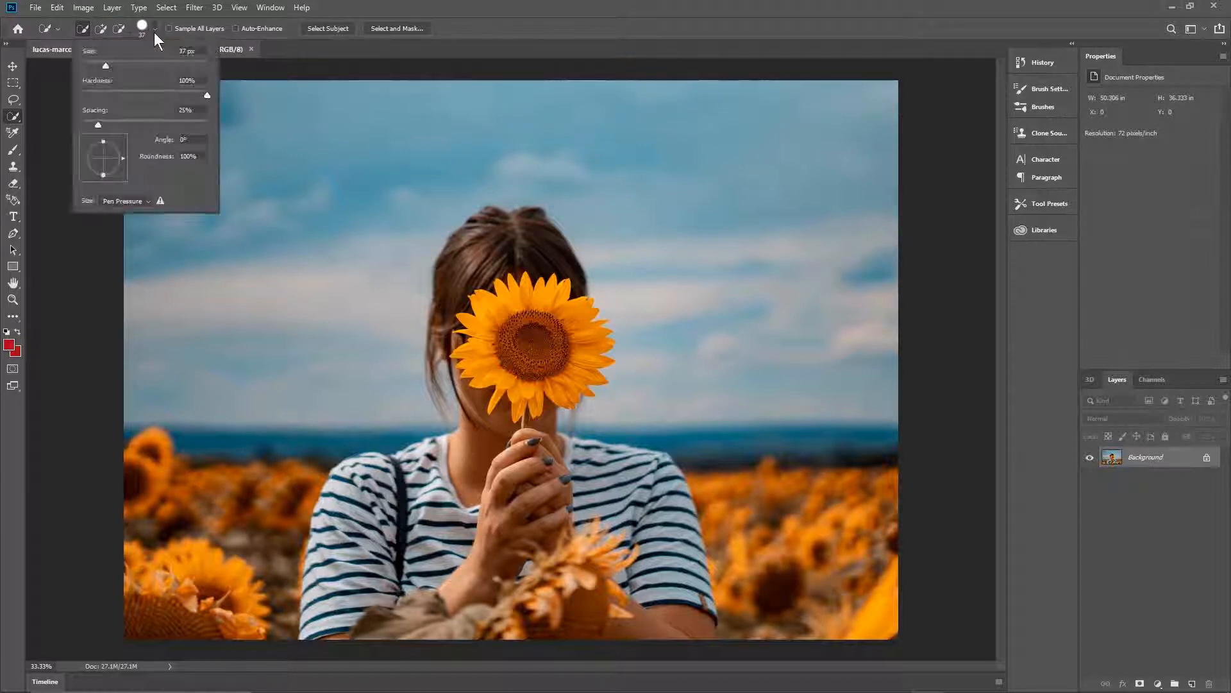
pyautogui.moveTo(106, 64); pyautogui.dragTo(105, 64)
pyautogui.click(517, 302)
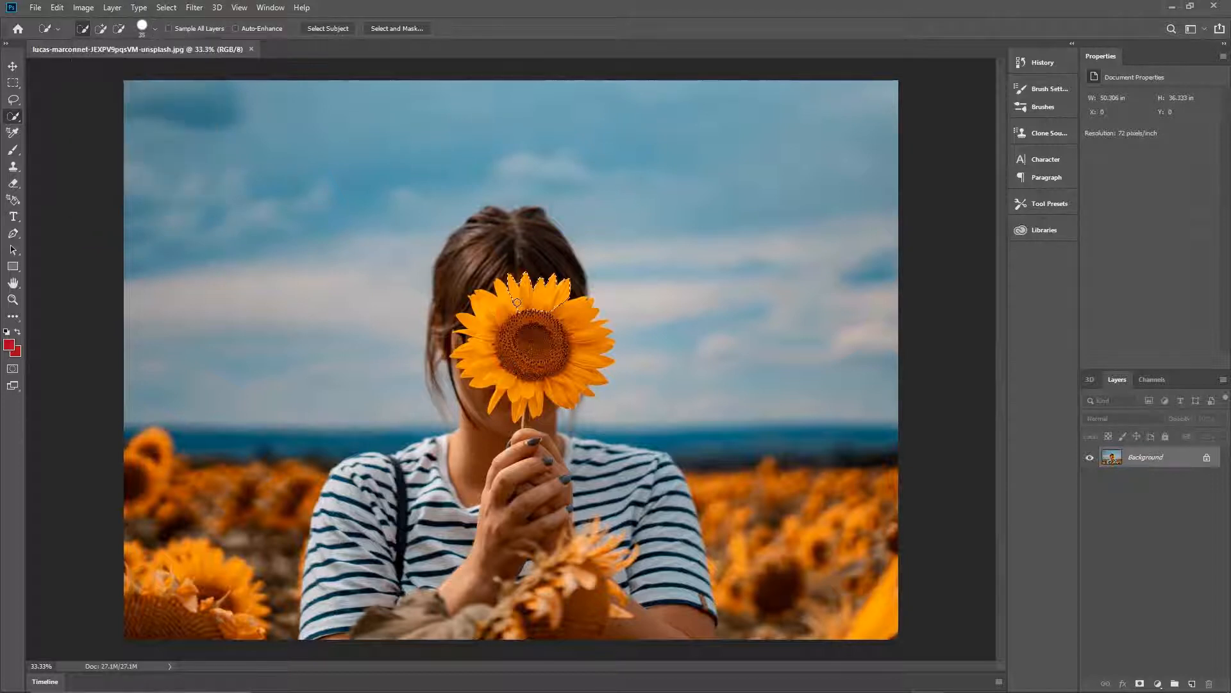
pyautogui.moveTo(517, 359); pyautogui.dragTo(518, 360)
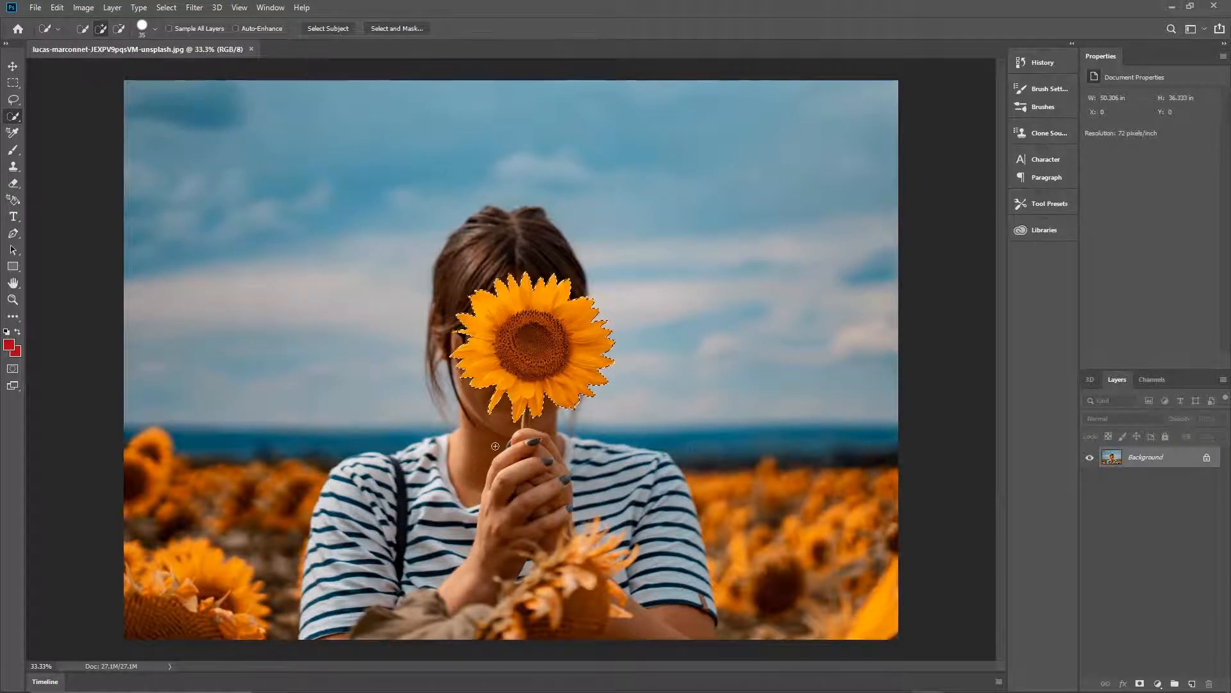
# Add the four painted nails on the front fingers of the hand to the sunflower selection
pyautogui.press('z')
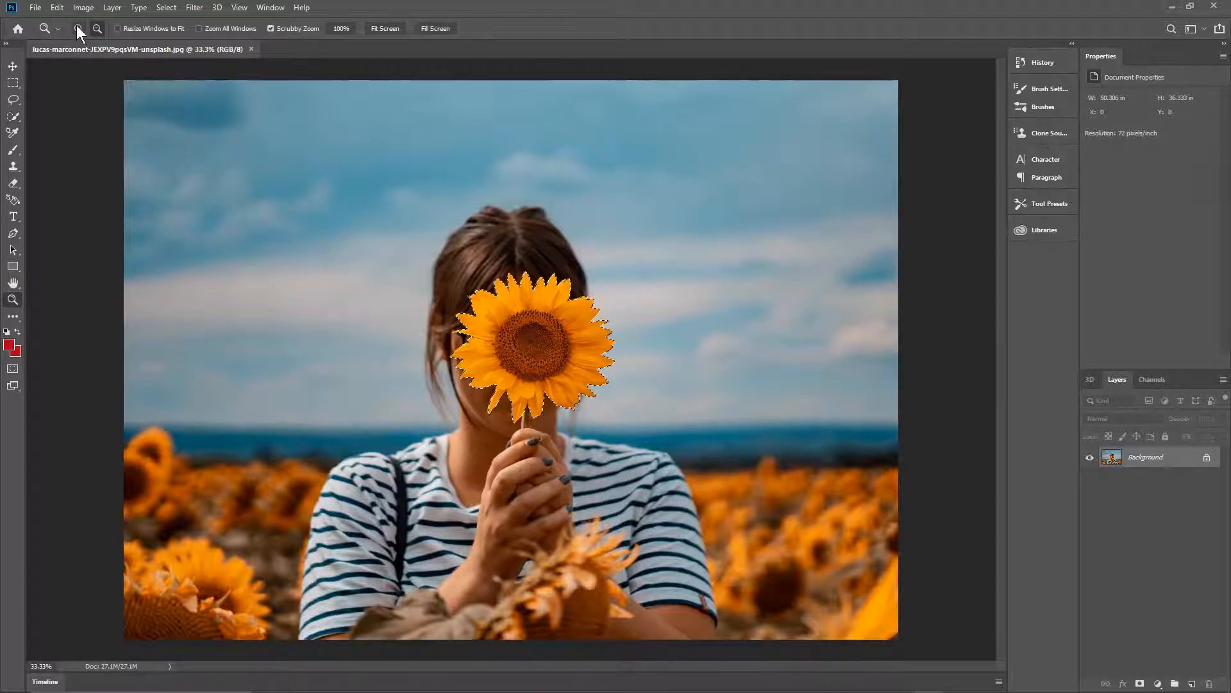
pyautogui.moveTo(547, 464); pyautogui.dragTo(581, 464)
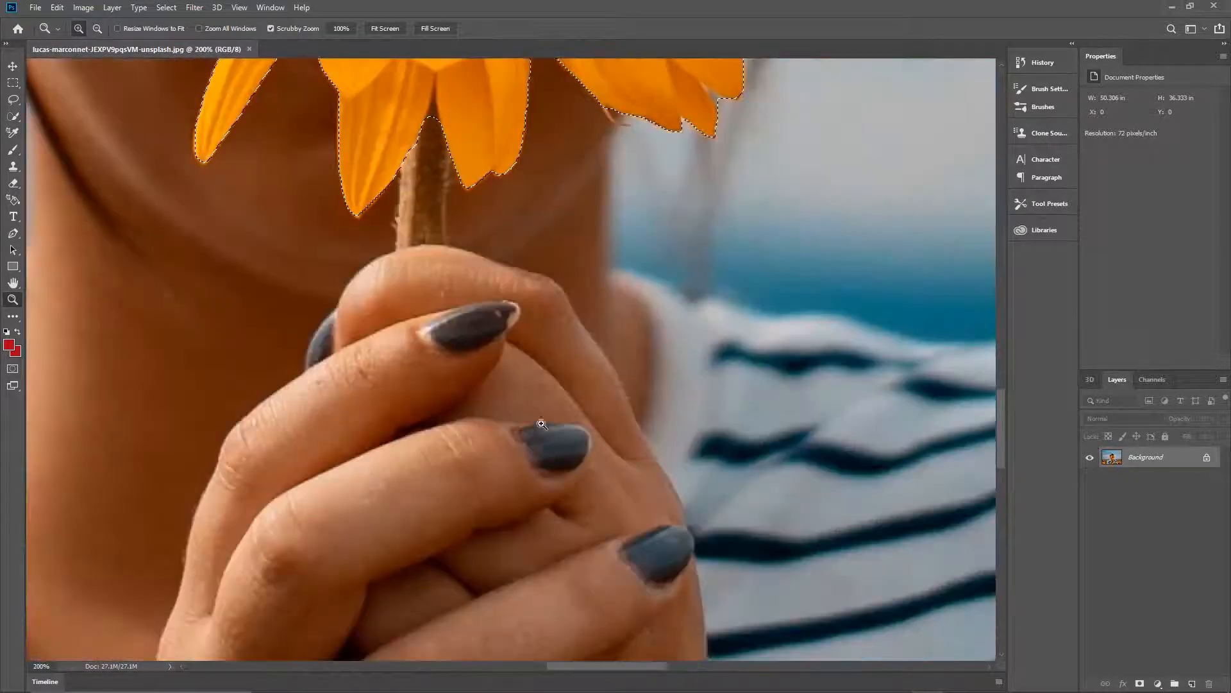
pyautogui.press('w')
pyautogui.click(476, 321)
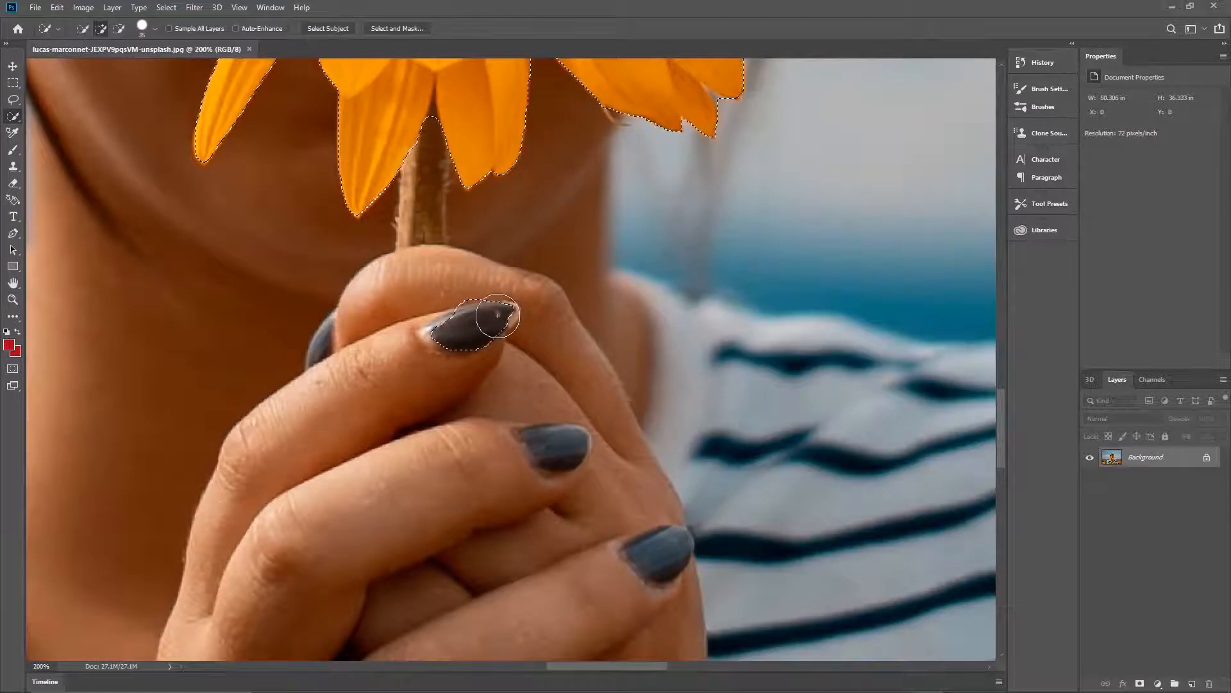
pyautogui.click(553, 440)
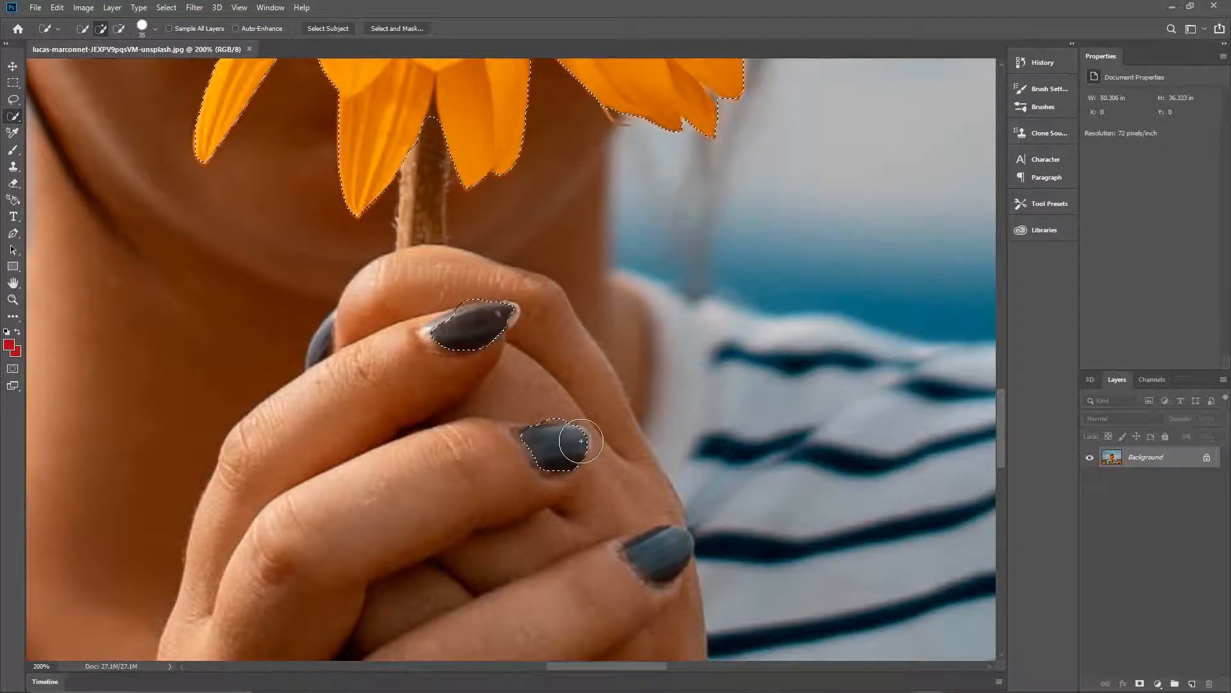
pyautogui.moveTo(660, 550); pyautogui.dragTo(680, 553)
pyautogui.scroll(-5, 705, 545)
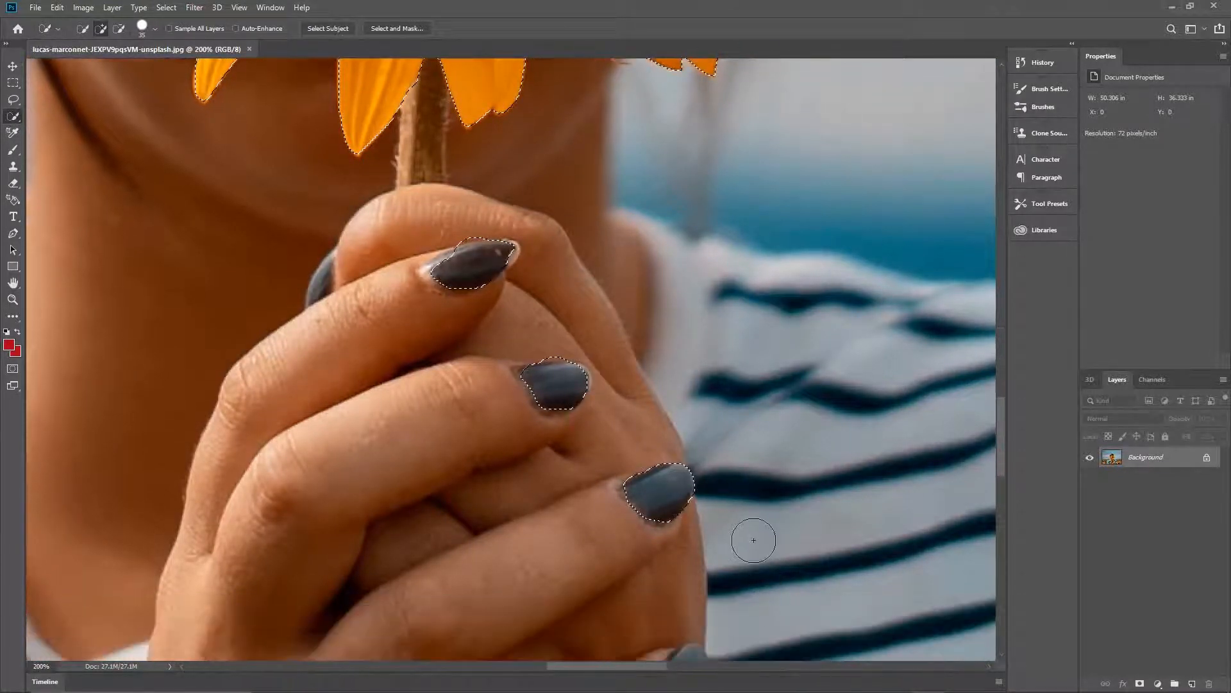
pyautogui.click(684, 539)
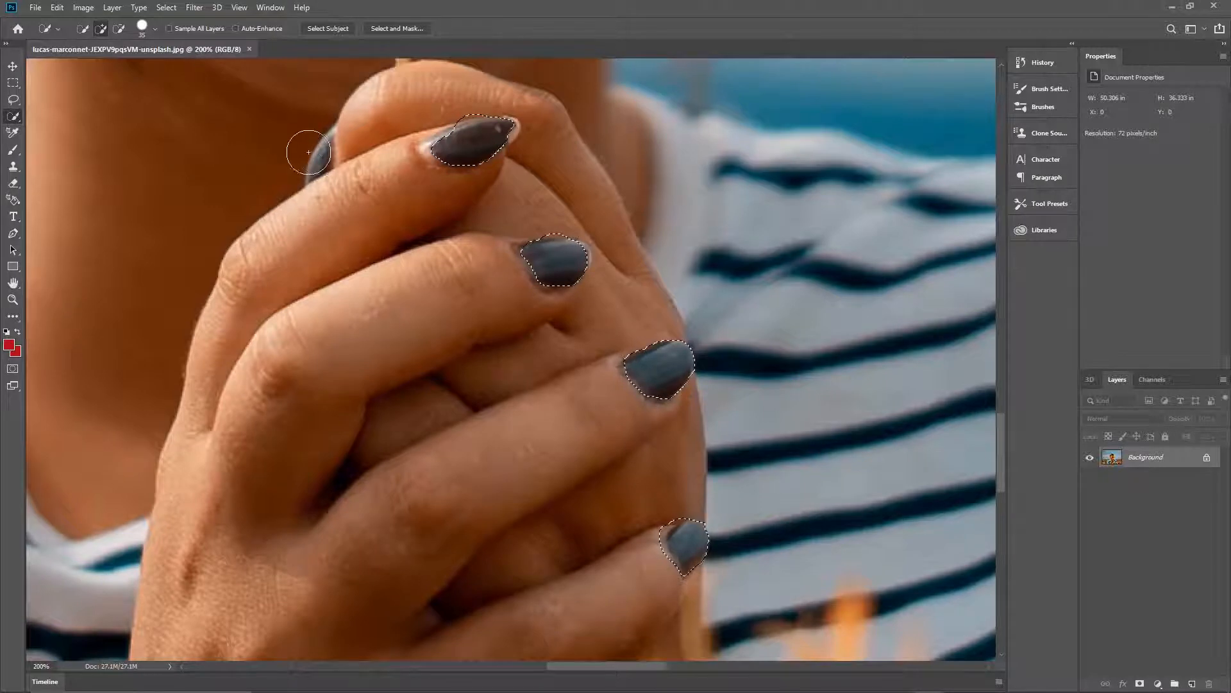
pyautogui.click(329, 172)
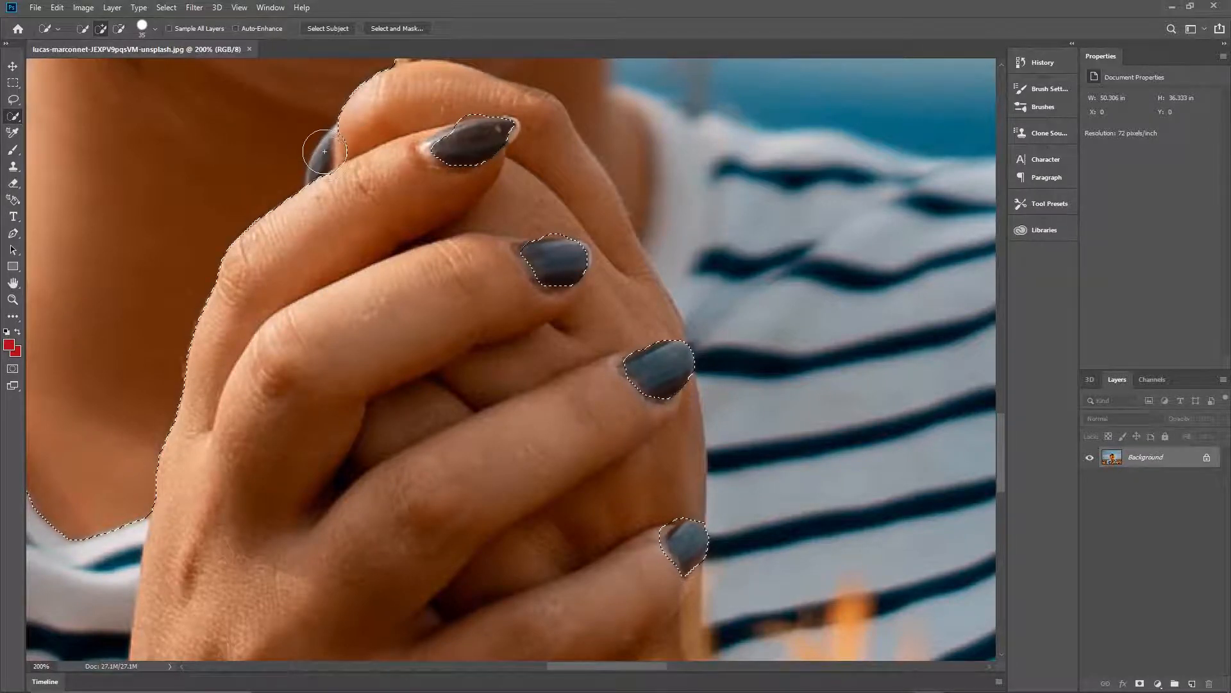
pyautogui.hotkey('ctrl', 'z')
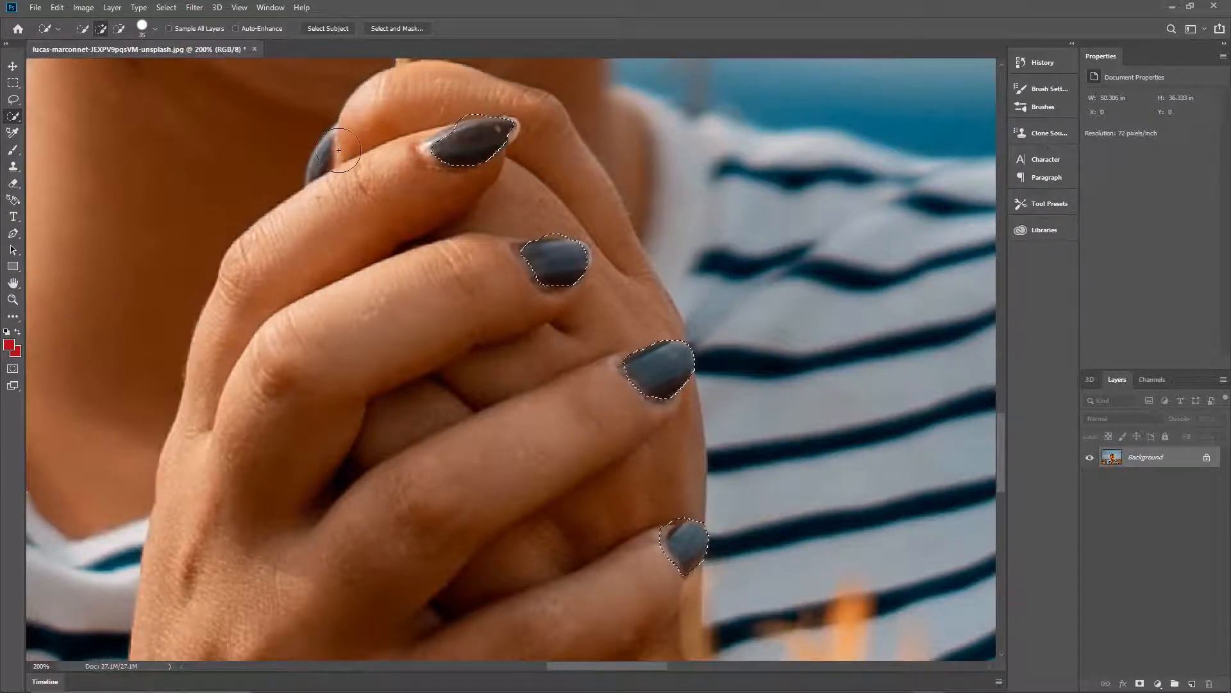
pyautogui.click(118, 29)
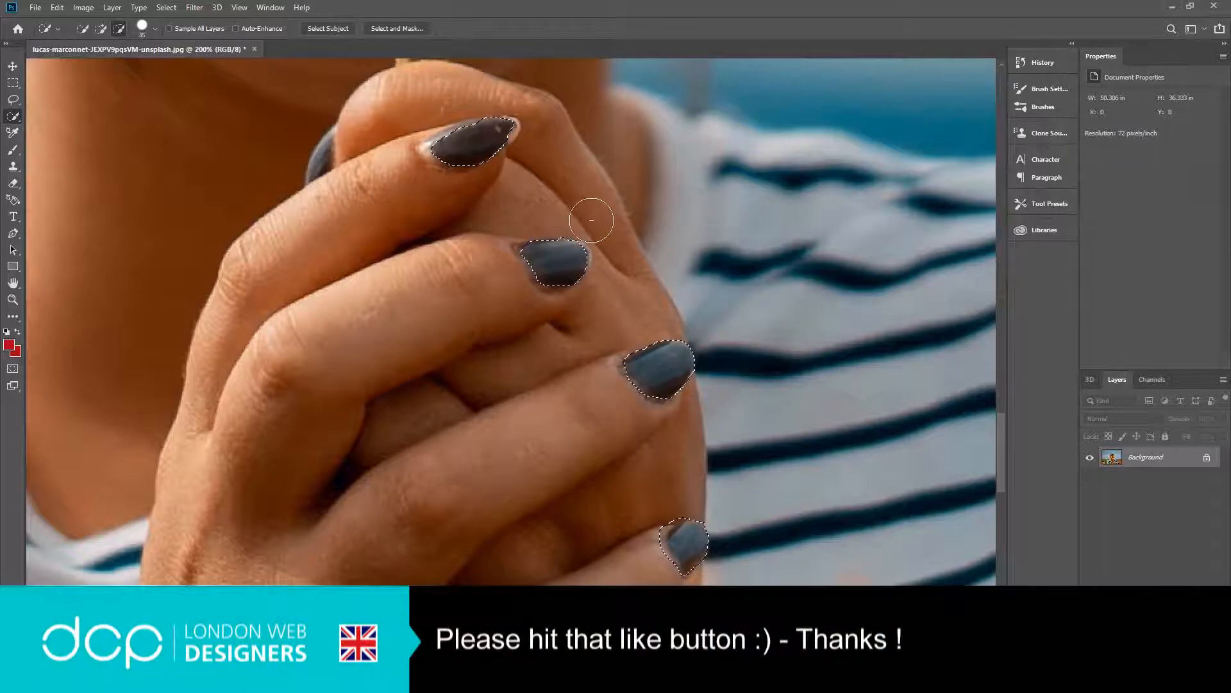
pyautogui.scroll(-2, 673, 409)
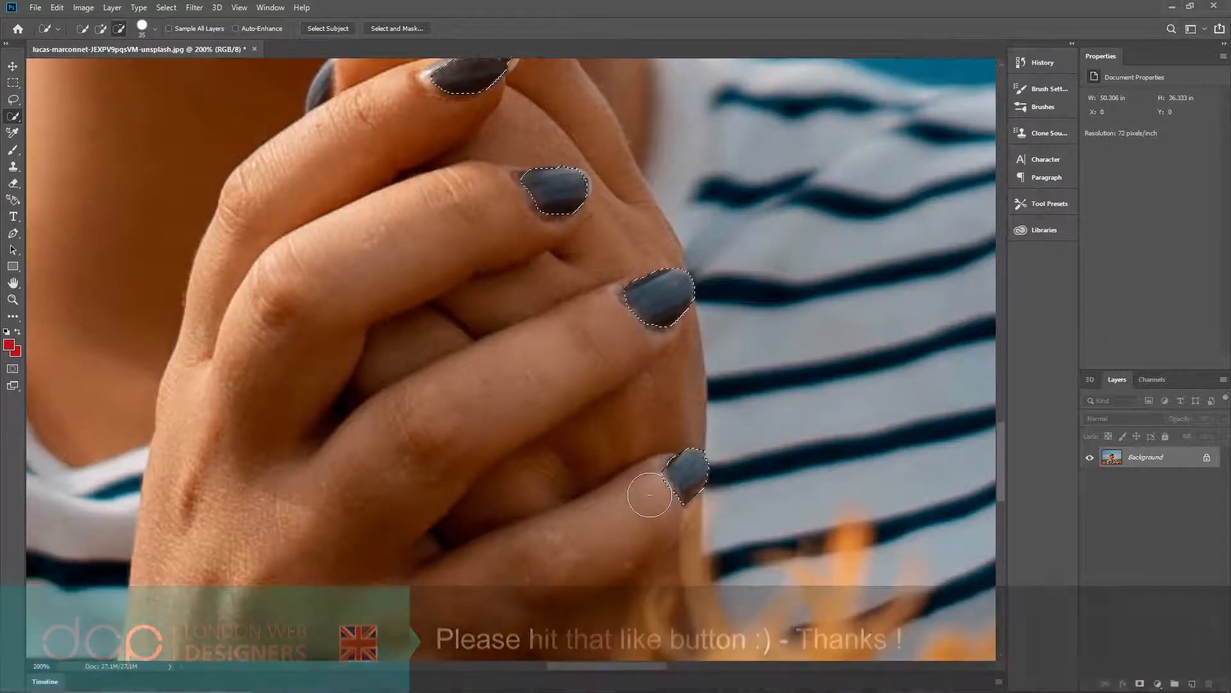
pyautogui.scroll(2, 387, 218)
pyautogui.scroll(2, 417, 202)
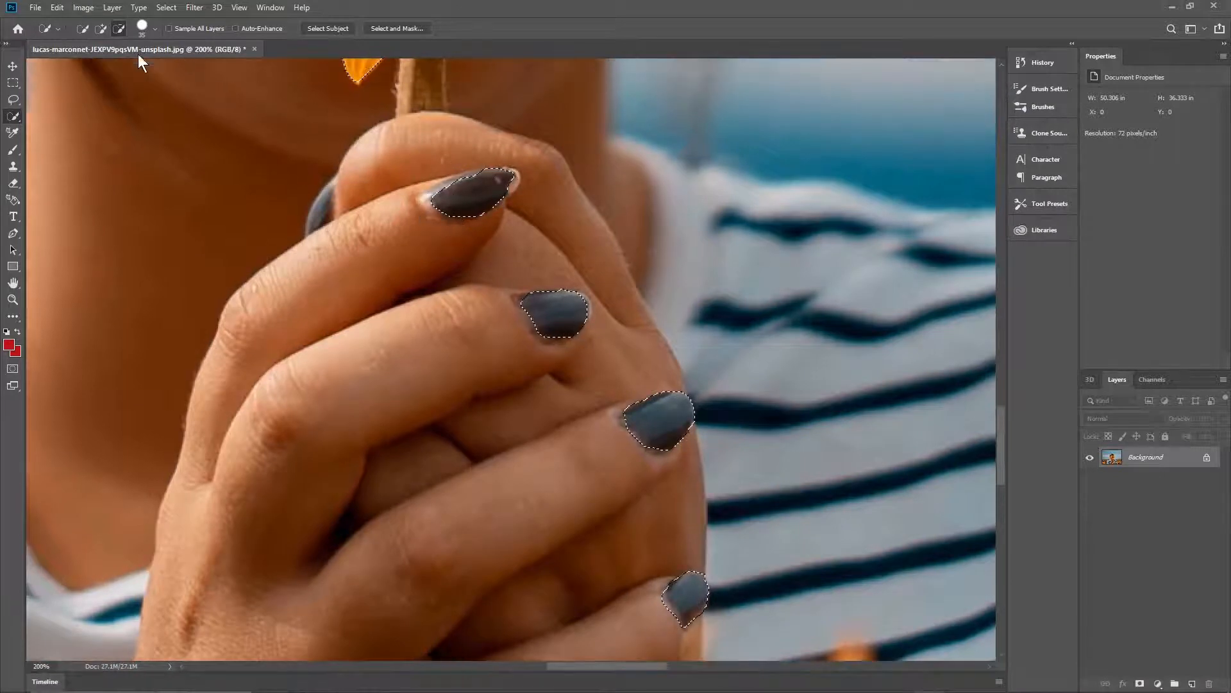
# Reduce the Quick Selection brush to 17 px and add the partly hidden nail behind the uppermost finger to the selection
pyautogui.click(157, 26)
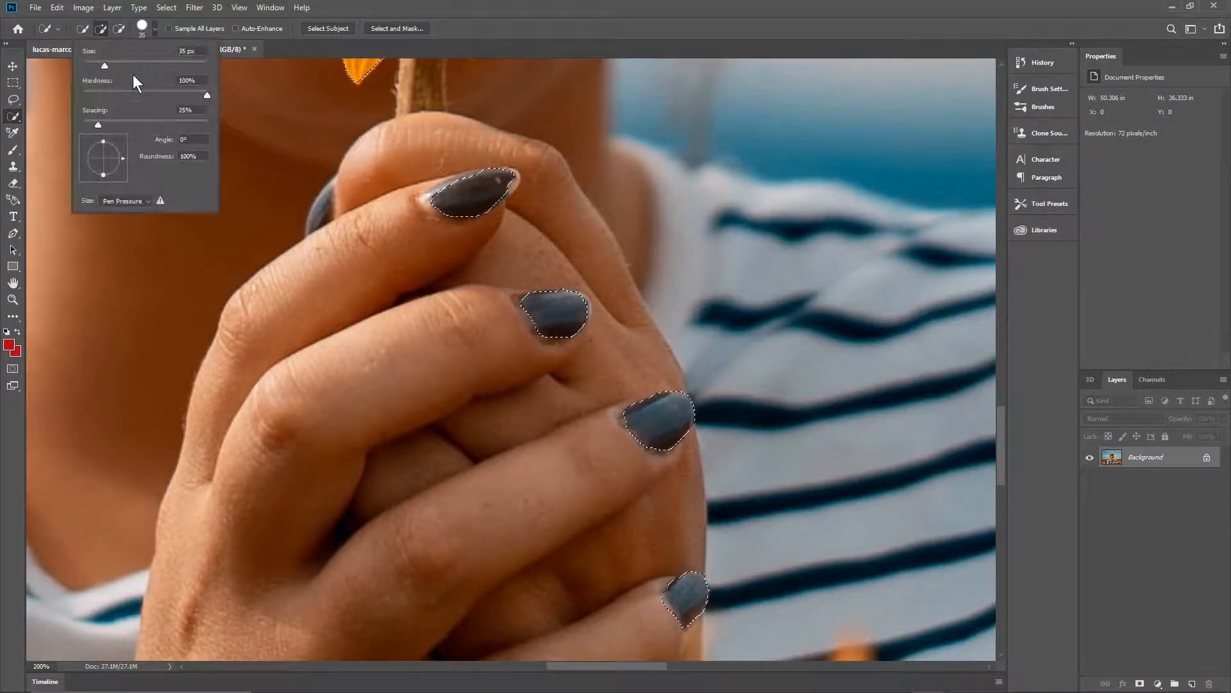
pyautogui.moveTo(104, 66); pyautogui.dragTo(101, 64)
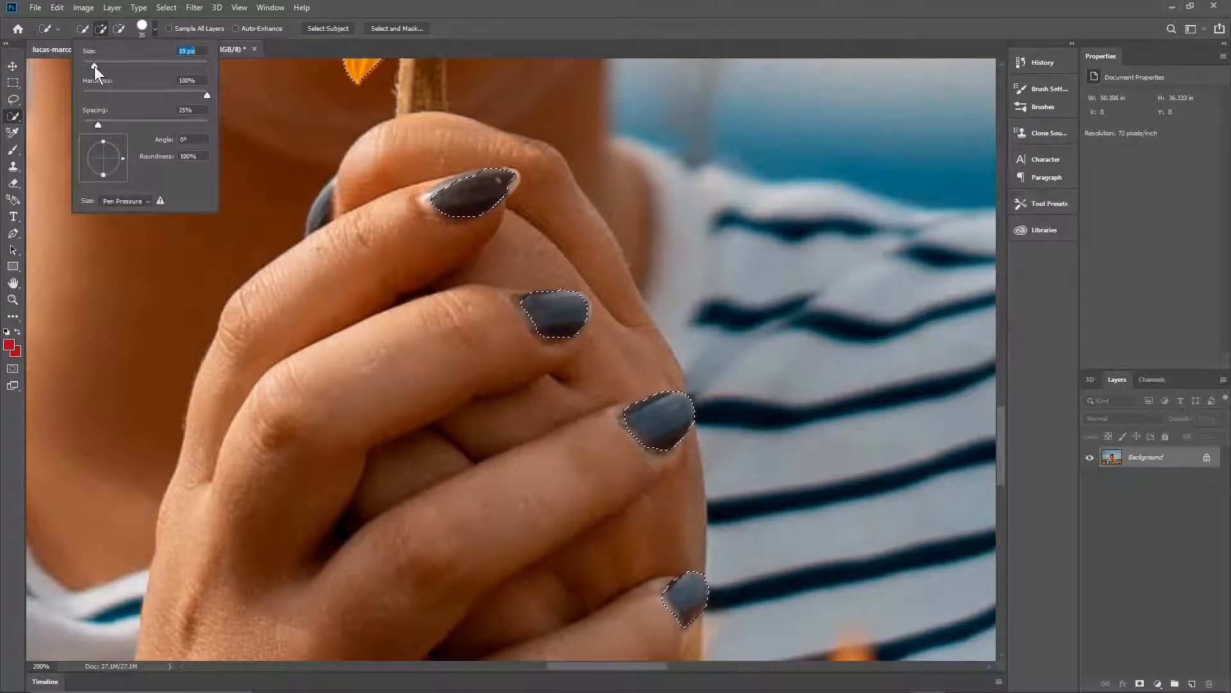
pyautogui.click(463, 186)
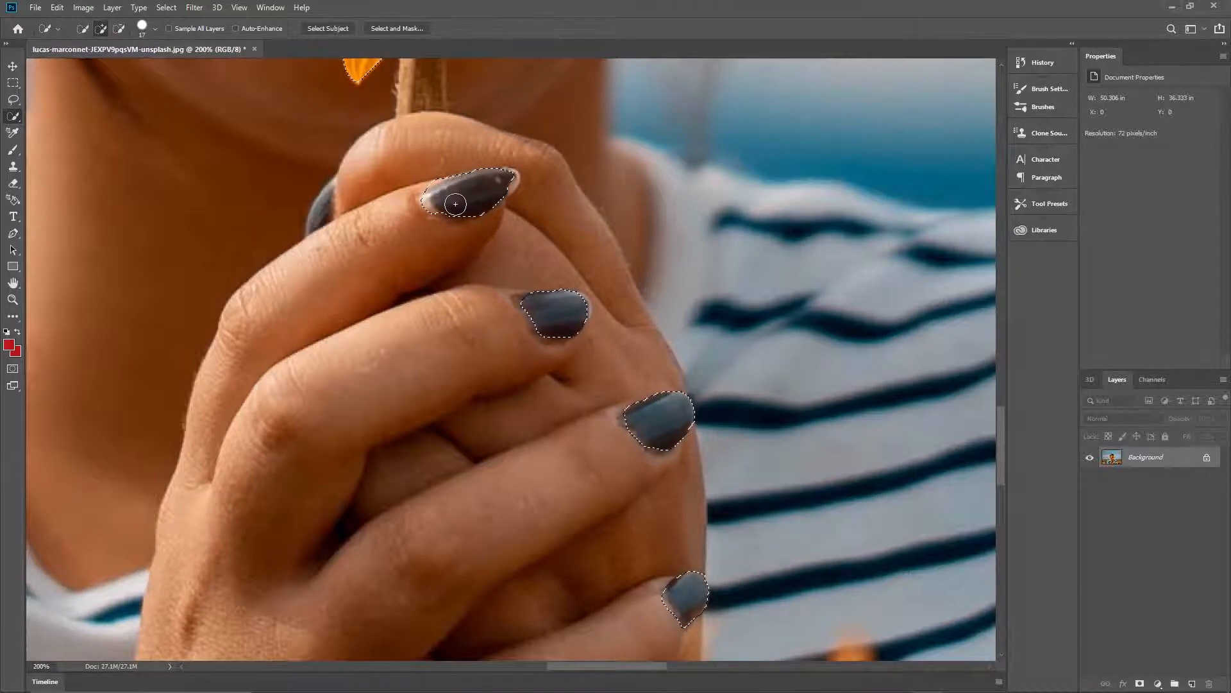
pyautogui.click(318, 215)
pyautogui.moveTo(316, 218); pyautogui.dragTo(314, 224)
pyautogui.click(330, 186)
# Subtract the excess skin and background around the partly hidden nail and the uppermost front fingernail from the selection with a 9 px brush
pyautogui.click(119, 28)
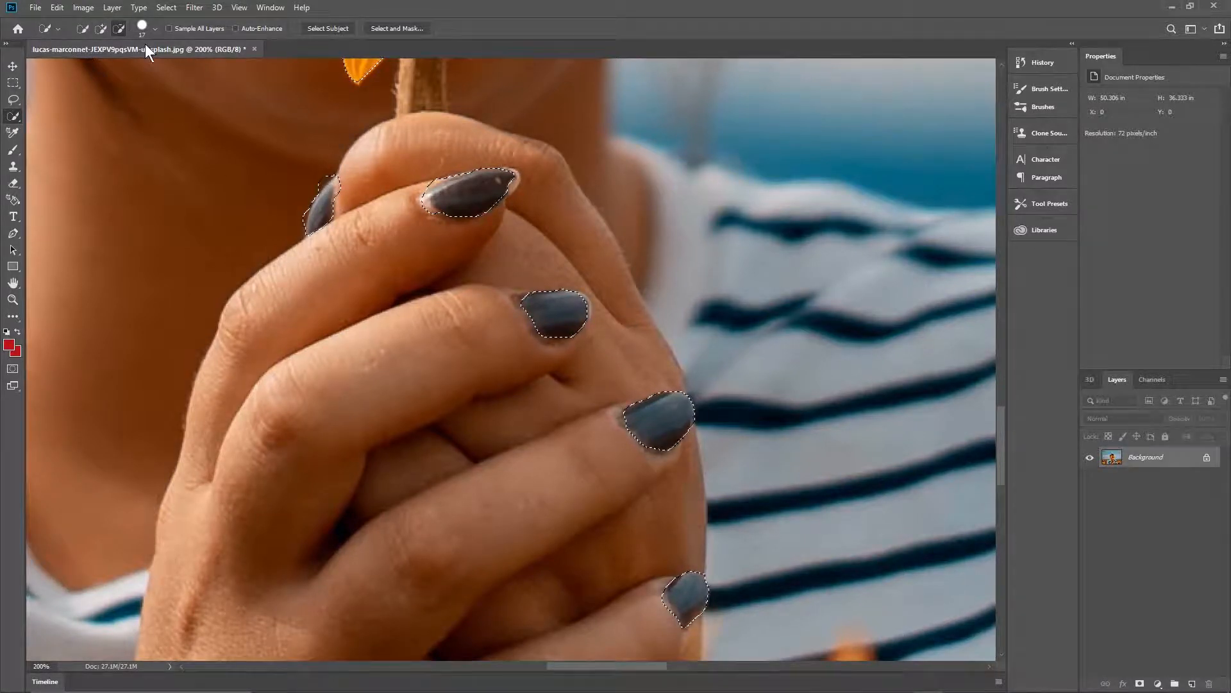
pyautogui.click(155, 28)
pyautogui.moveTo(94, 65); pyautogui.dragTo(87, 64)
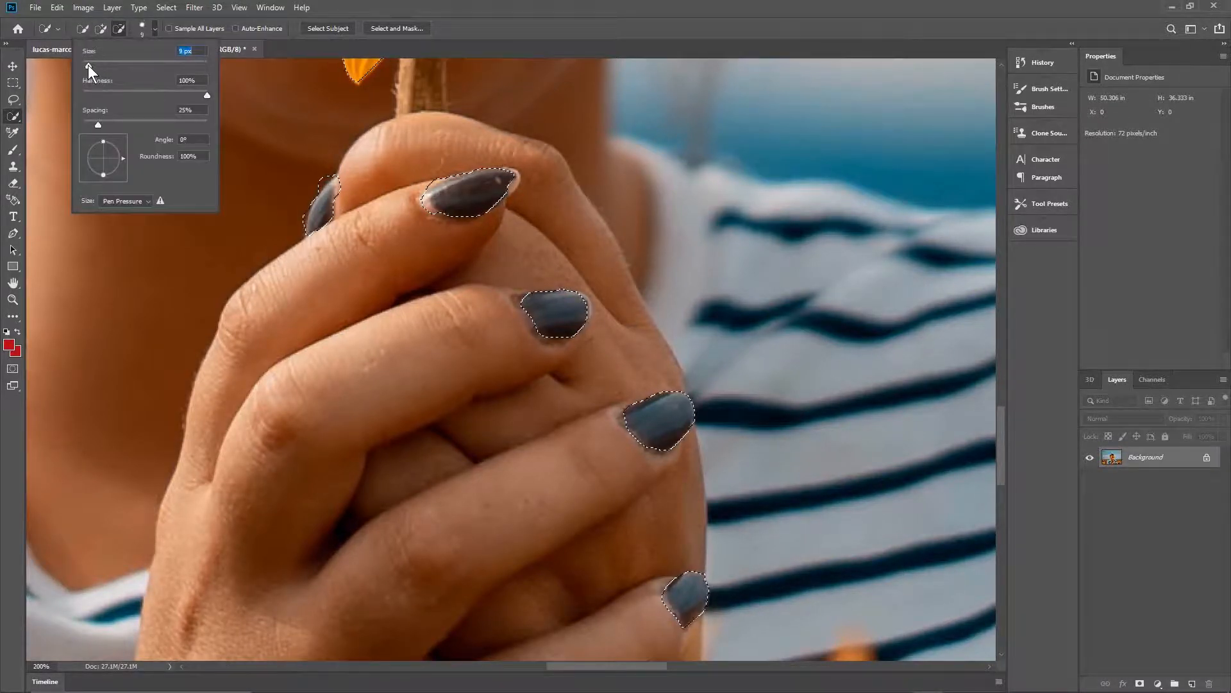
pyautogui.write('[')
pyautogui.click(341, 189)
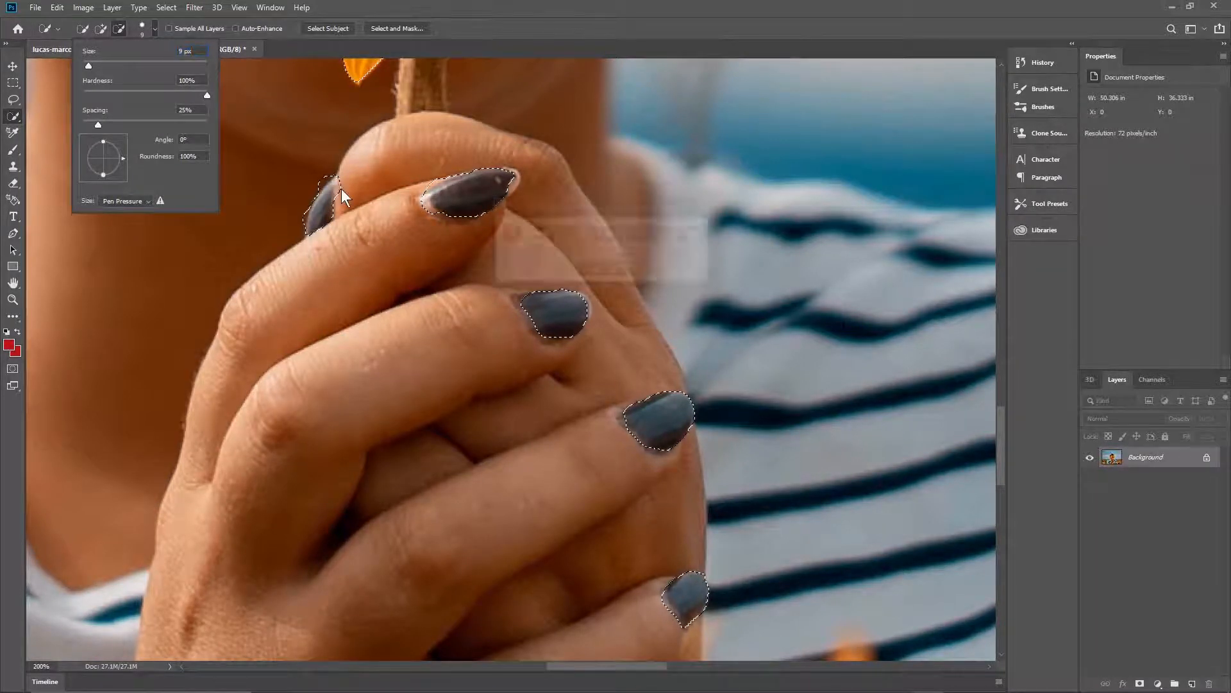
pyautogui.click(605, 270)
pyautogui.press('z')
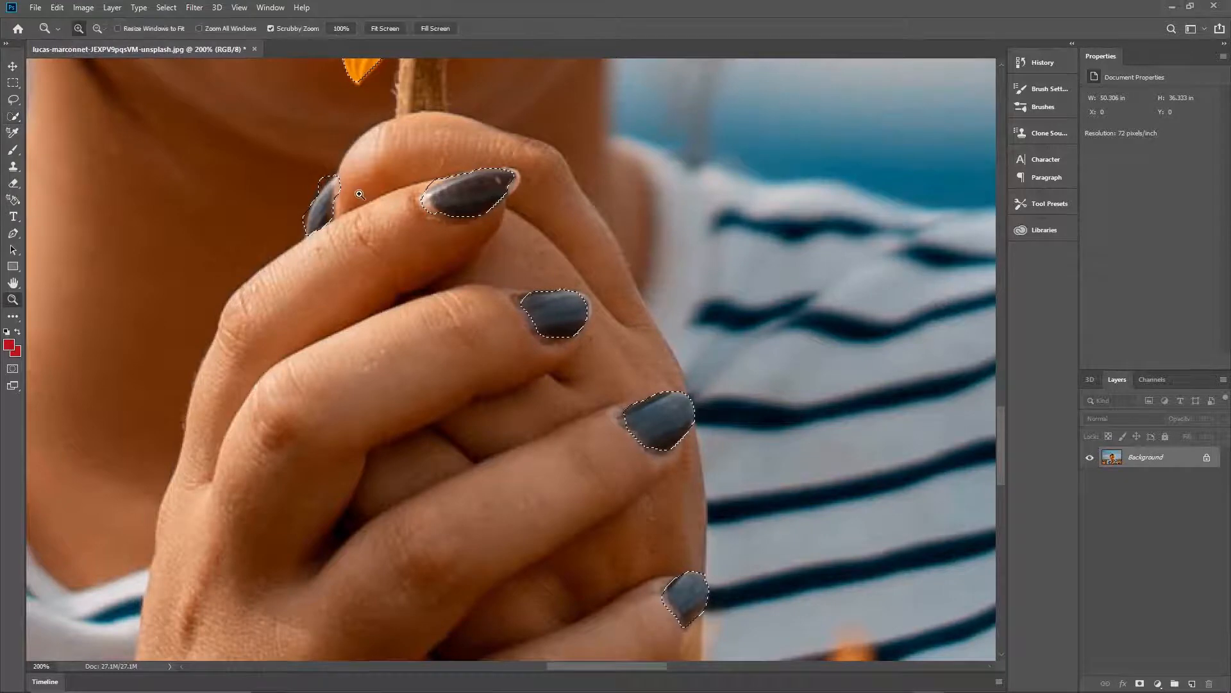
pyautogui.click(341, 196)
pyautogui.click(341, 196)
pyautogui.click(341, 196)
pyautogui.click(342, 195)
pyautogui.press('w')
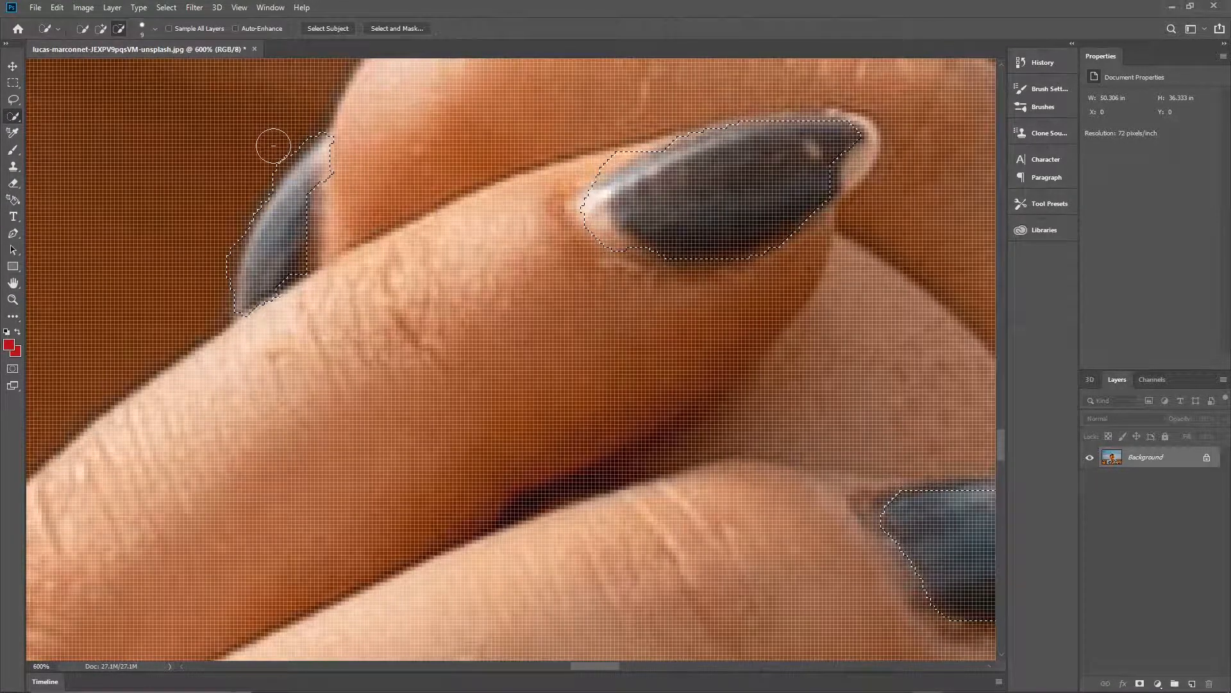
pyautogui.moveTo(254, 173)
pyautogui.mouseDown()
pyautogui.moveTo(269, 156)
pyautogui.moveTo(233, 200)
pyautogui.moveTo(216, 261)
pyautogui.mouseUp()
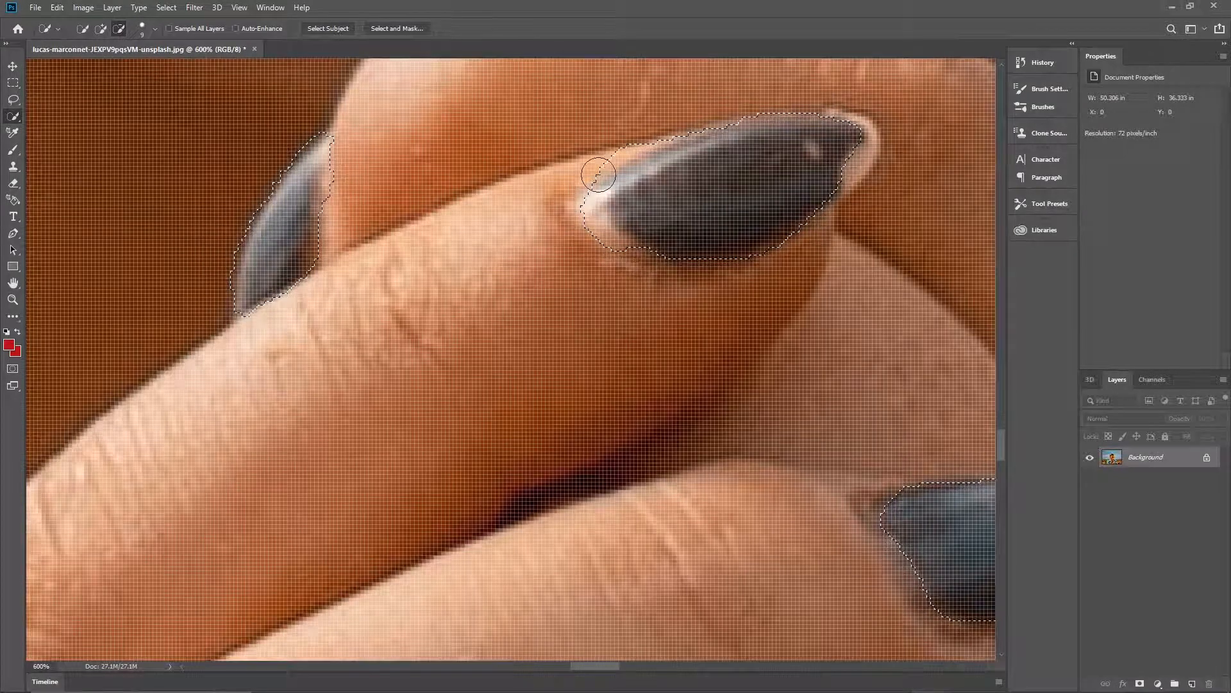
pyautogui.moveTo(617, 144)
pyautogui.mouseDown()
pyautogui.moveTo(576, 191)
pyautogui.moveTo(593, 237)
pyautogui.mouseUp()
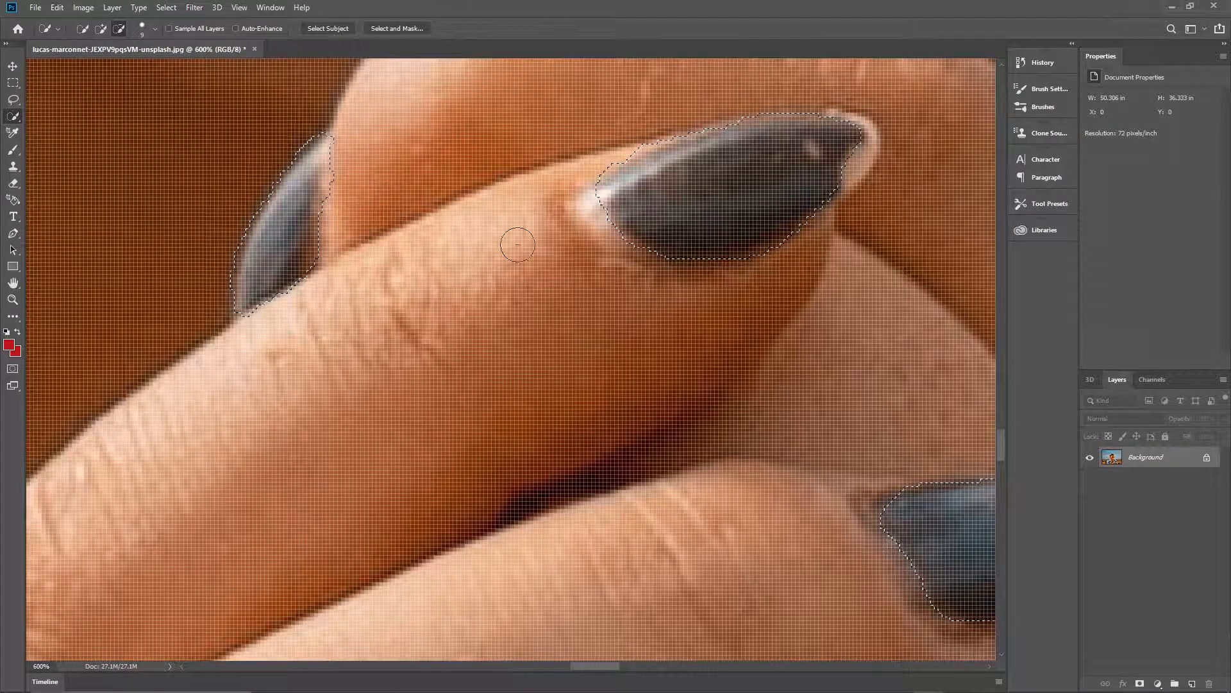
# Create a Hue/Saturation adjustment layer masked to the selected sunflower and nails
pyautogui.scroll(-3, 517, 245)
pyautogui.scroll(-4, 520, 218)
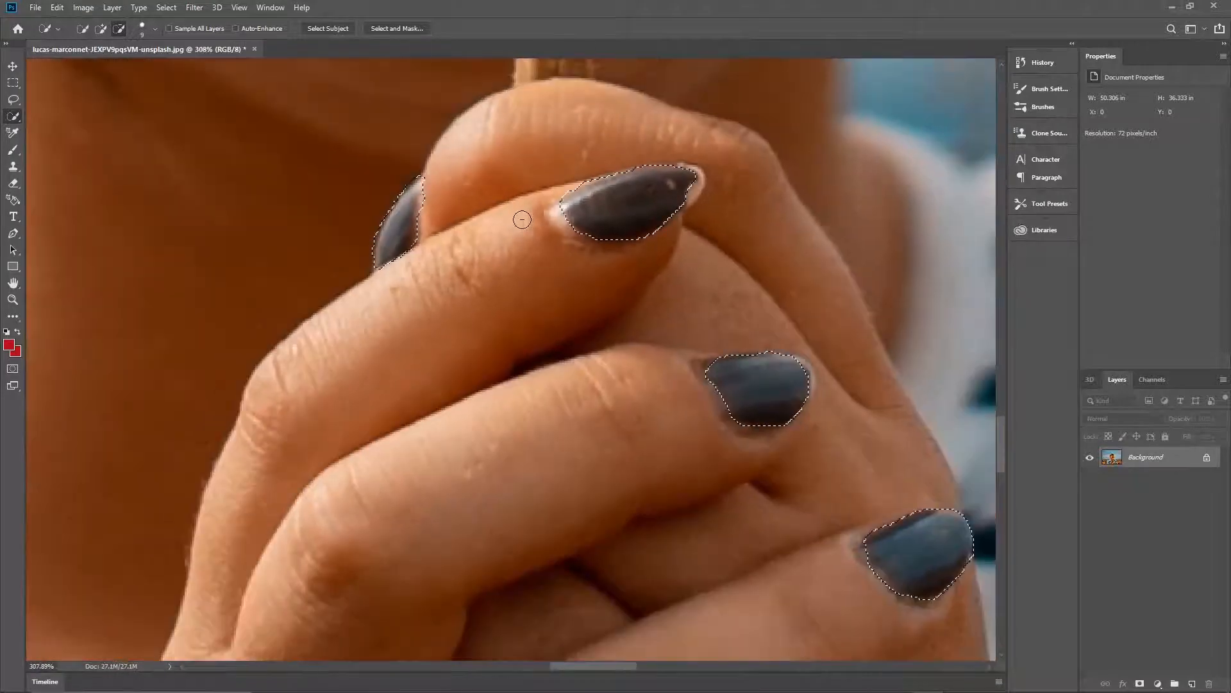
pyautogui.scroll(-4, 521, 220)
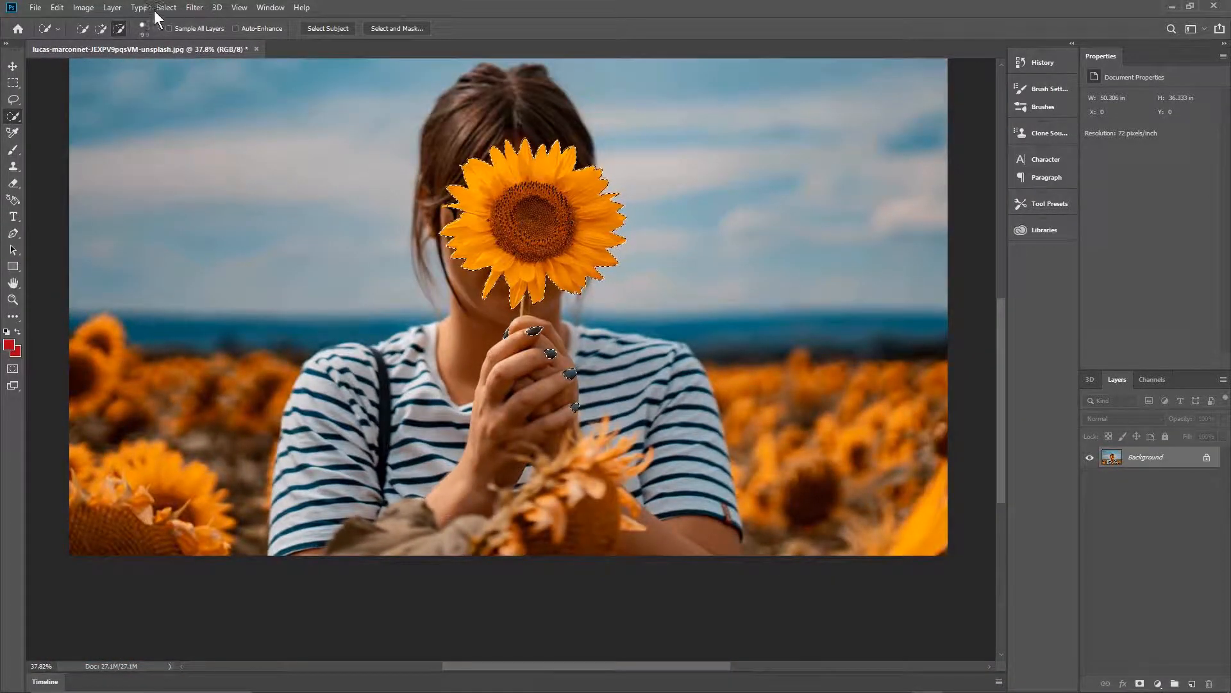
pyautogui.click(118, 9)
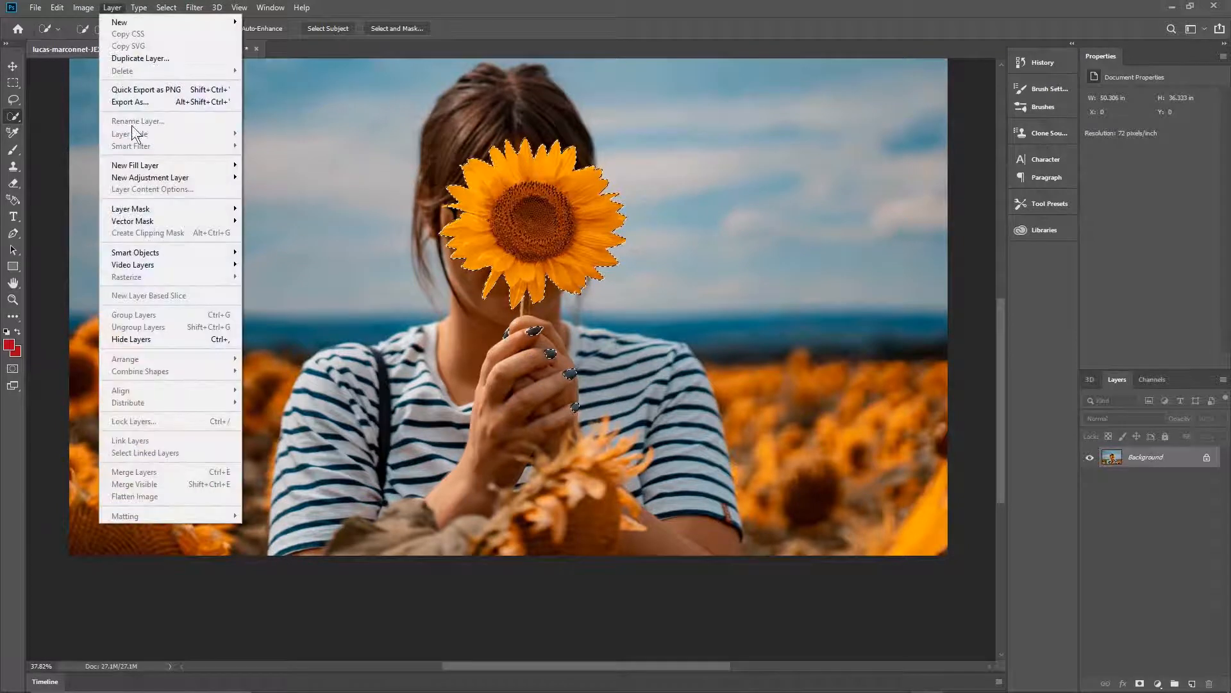
pyautogui.moveTo(161, 177)
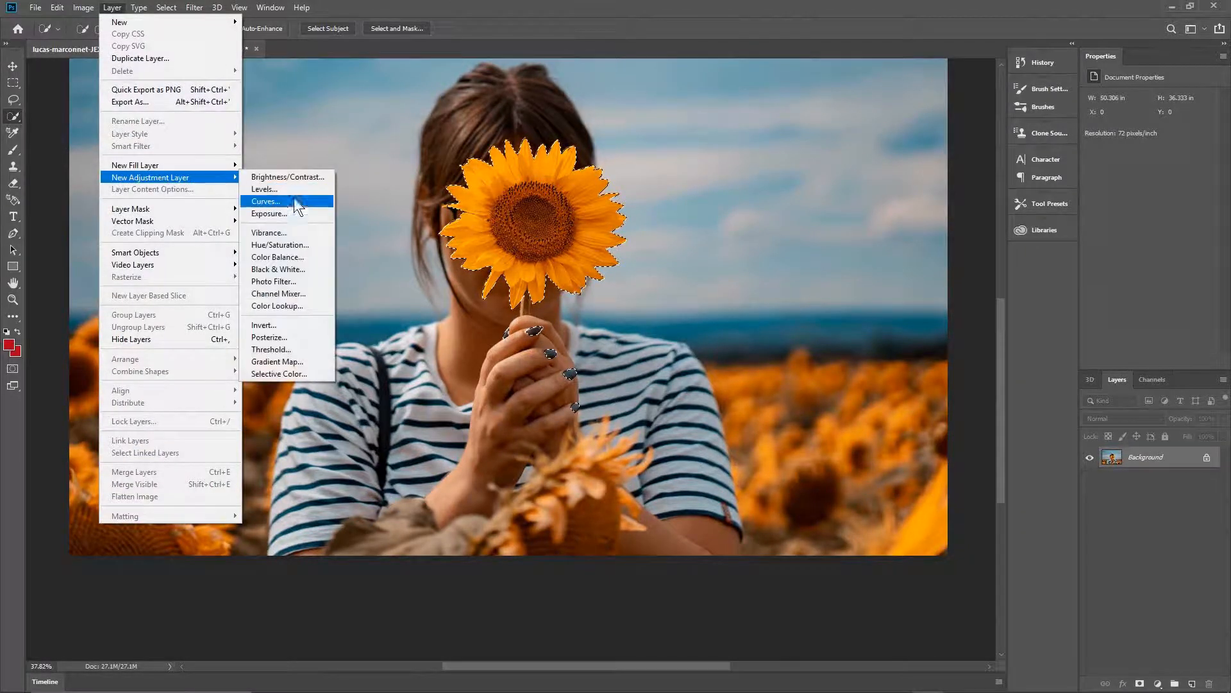
pyautogui.click(286, 246)
pyautogui.click(1162, 227)
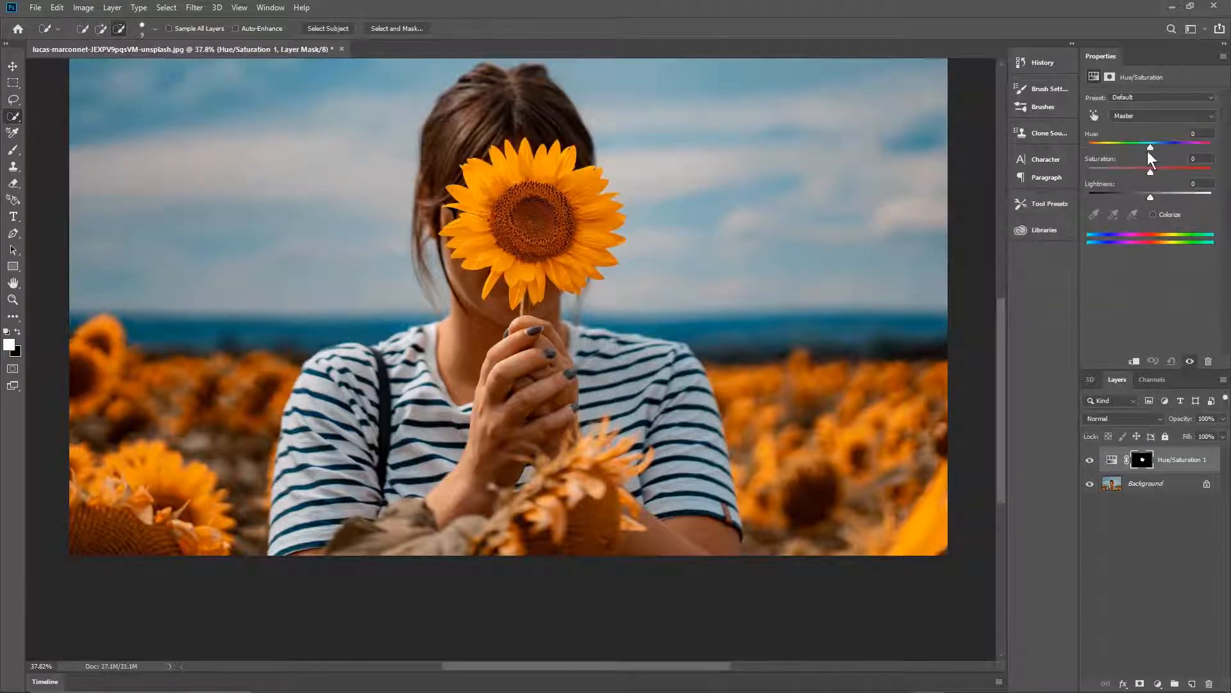
# Recolour the sunflower and nails pink by setting Hue to -59, Saturation to -7 and Lightness to -3
pyautogui.moveTo(1151, 147); pyautogui.dragTo(1166, 204)
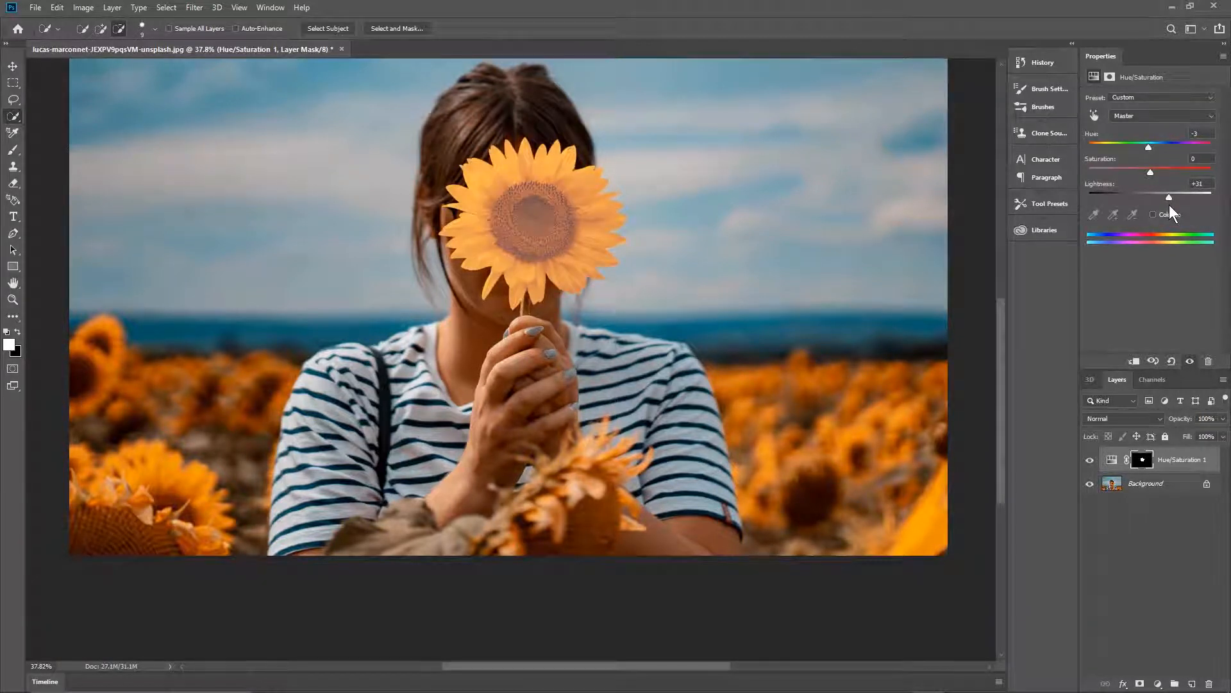
pyautogui.moveTo(1159, 160); pyautogui.dragTo(1149, 202)
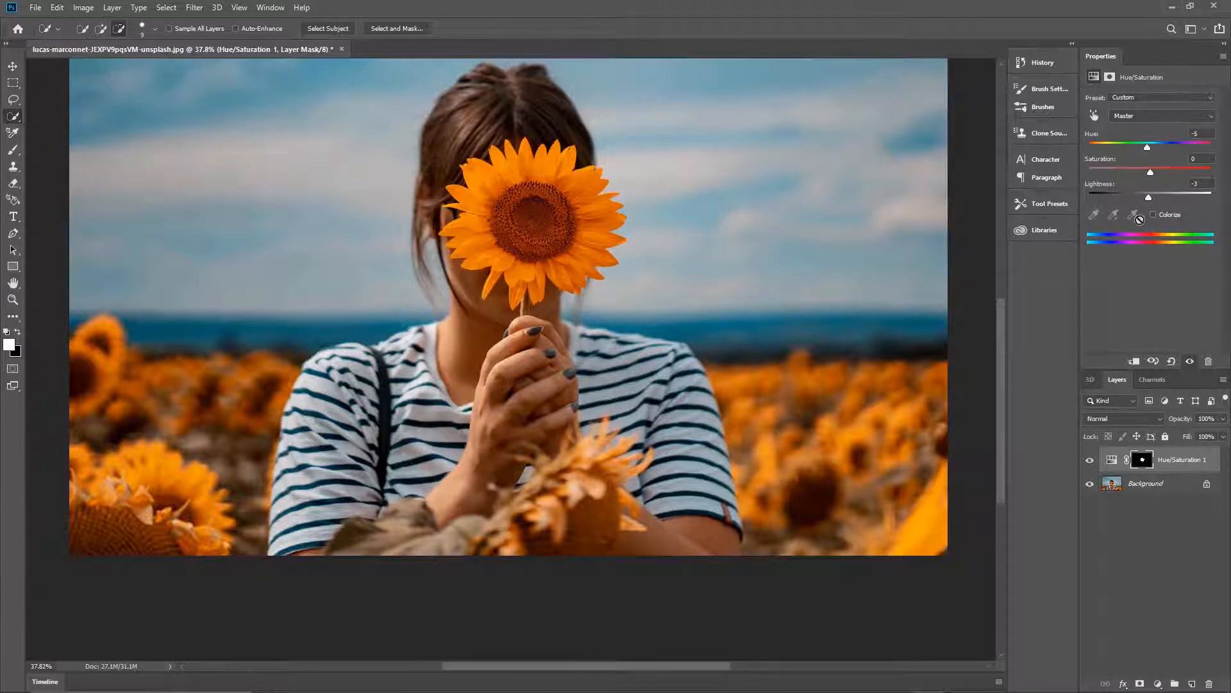
pyautogui.moveTo(1146, 147); pyautogui.dragTo(1115, 157)
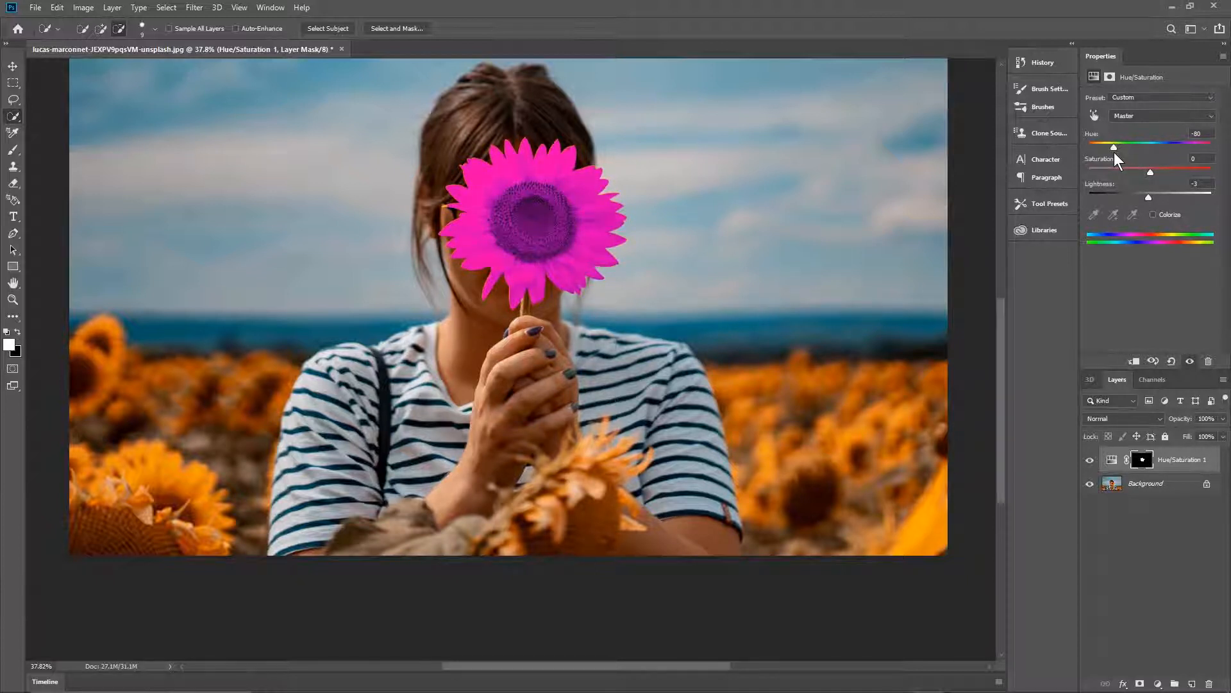
pyautogui.moveTo(1150, 182); pyautogui.dragTo(1121, 166)
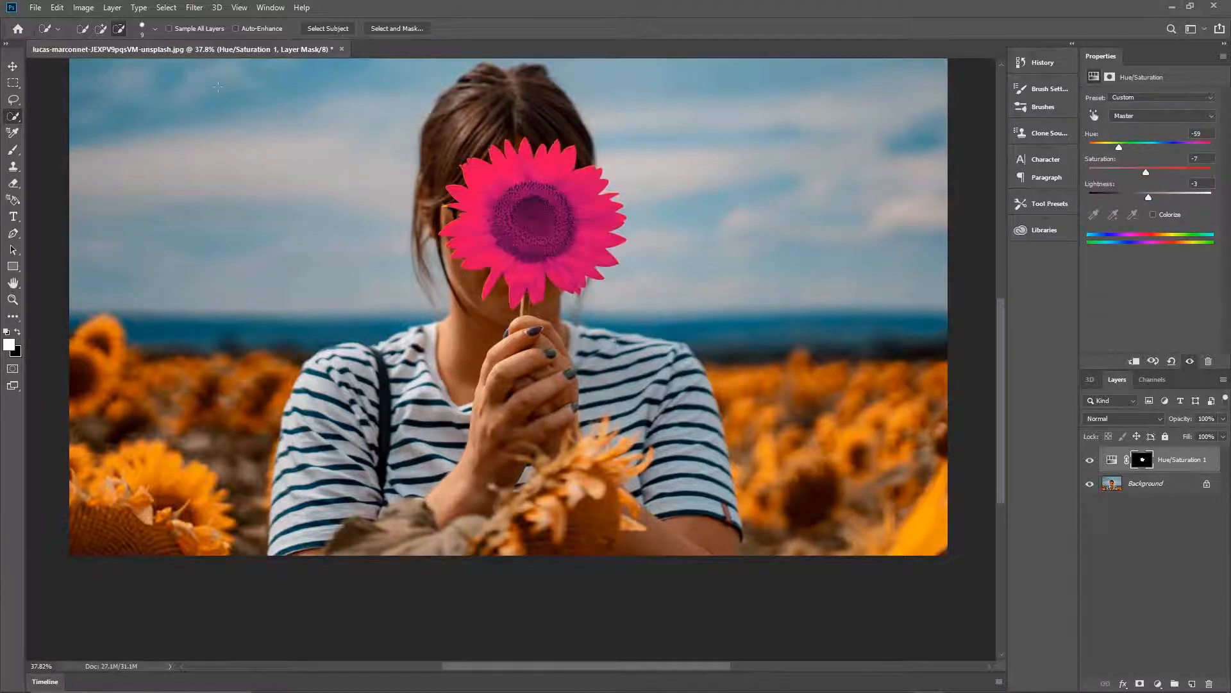
# Export the recoloured image as a JPG named 01.jpg in the Change Color Using Photoshop CC Tutorial folder, without replacing the original photo
pyautogui.click(35, 7)
pyautogui.moveTo(84, 189)
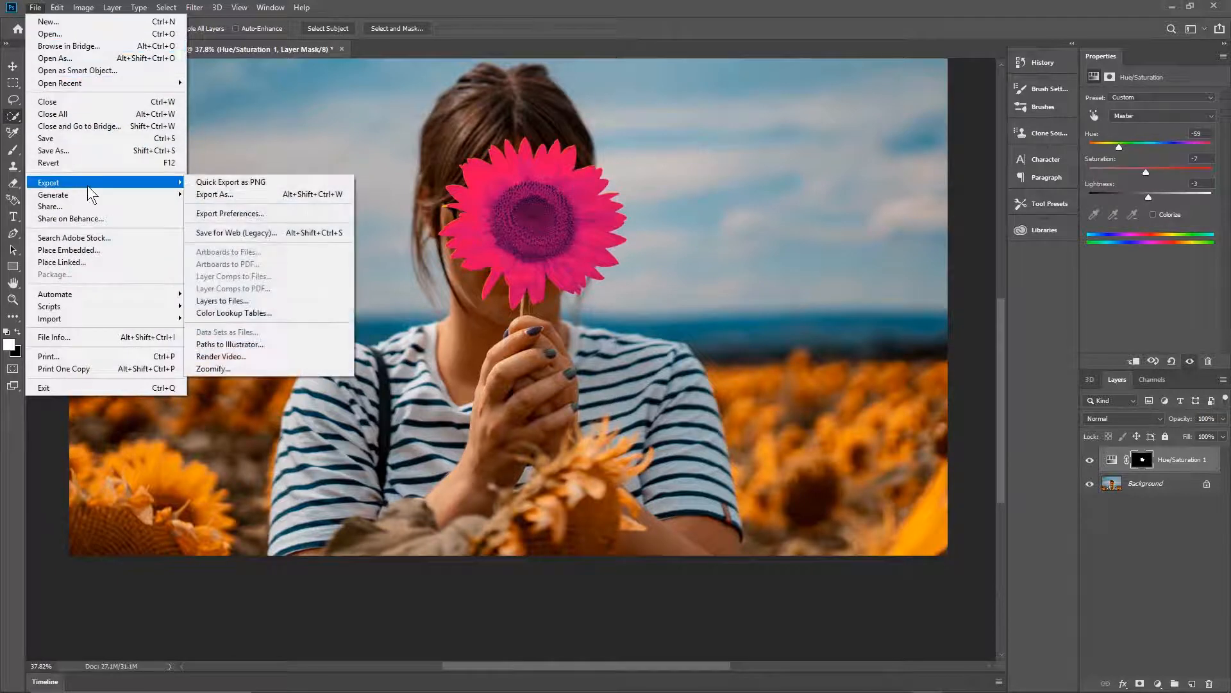
pyautogui.click(215, 195)
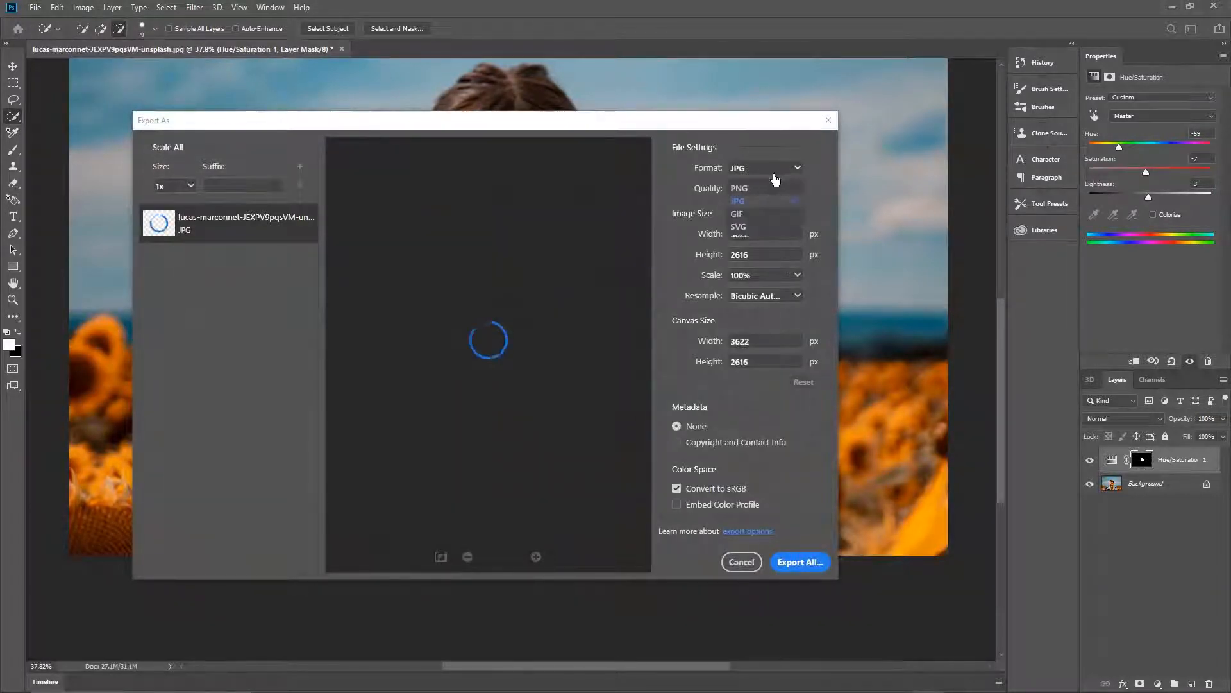
pyautogui.click(800, 562)
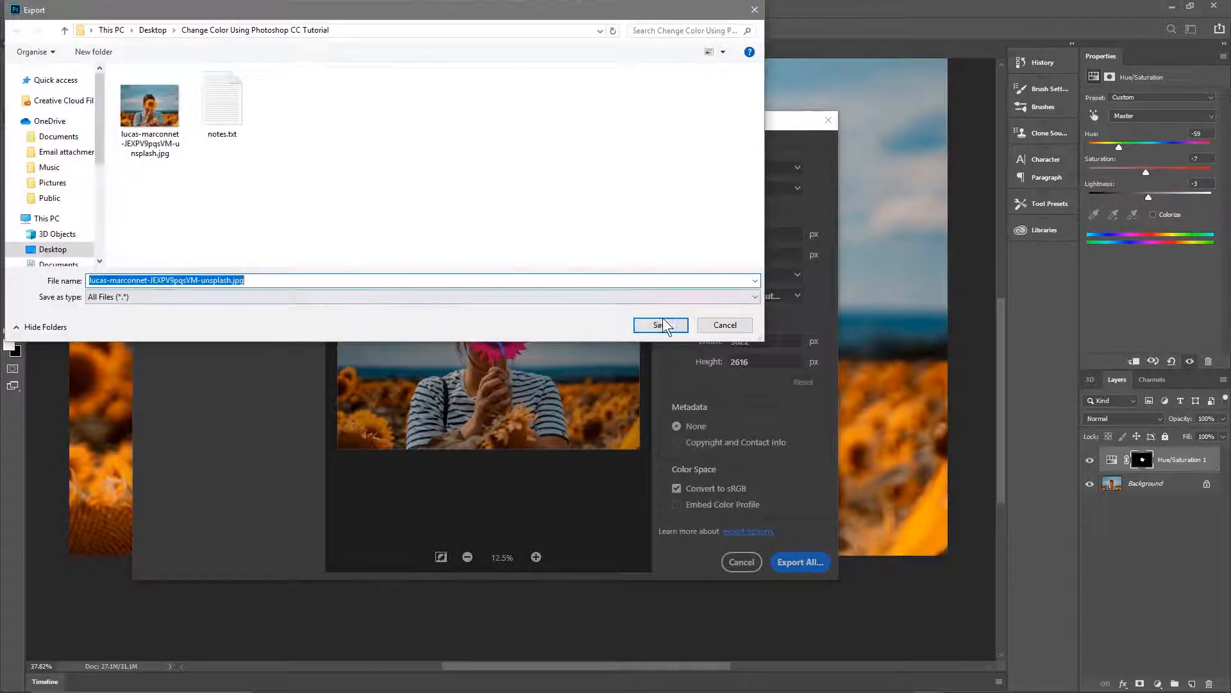
pyautogui.click(664, 324)
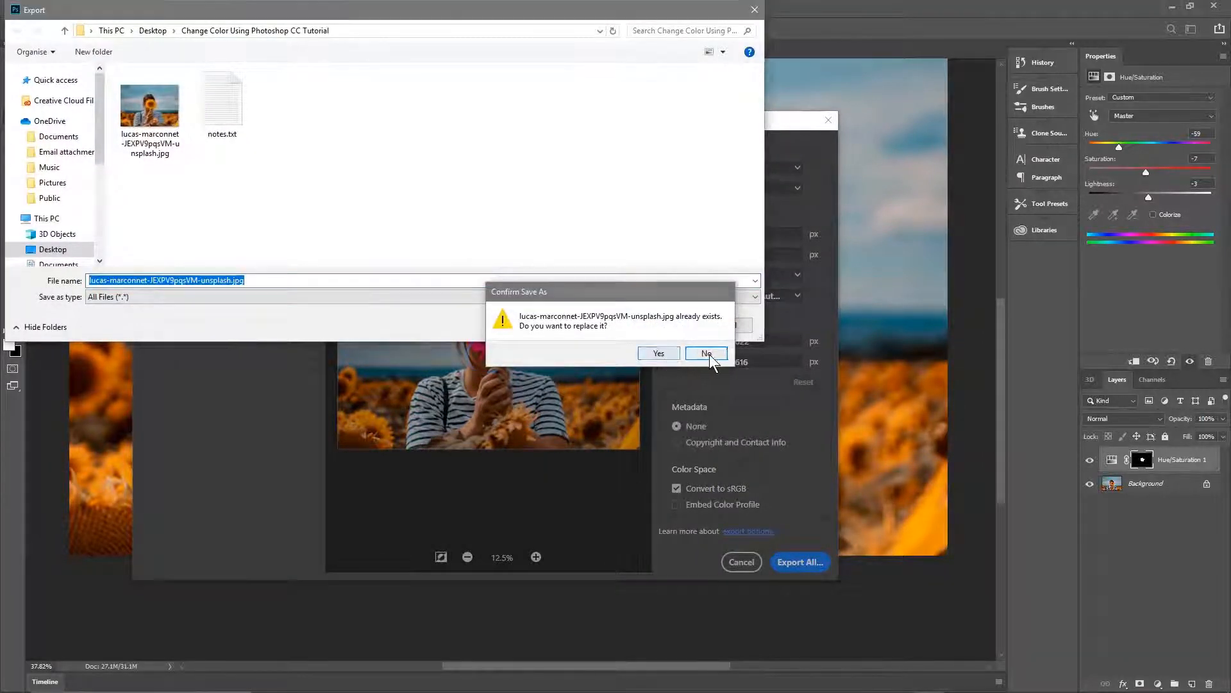
pyautogui.click(709, 354)
pyautogui.click(231, 281)
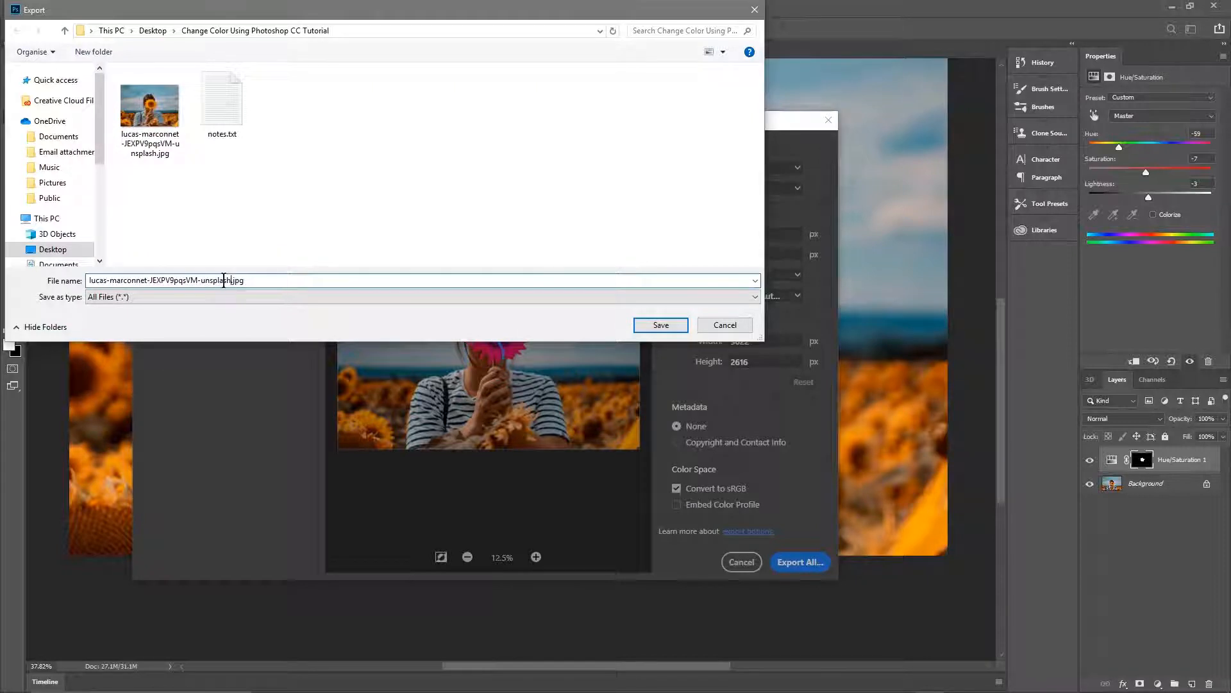
pyautogui.moveTo(232, 280); pyautogui.dragTo(6, 262)
pyautogui.write('01')
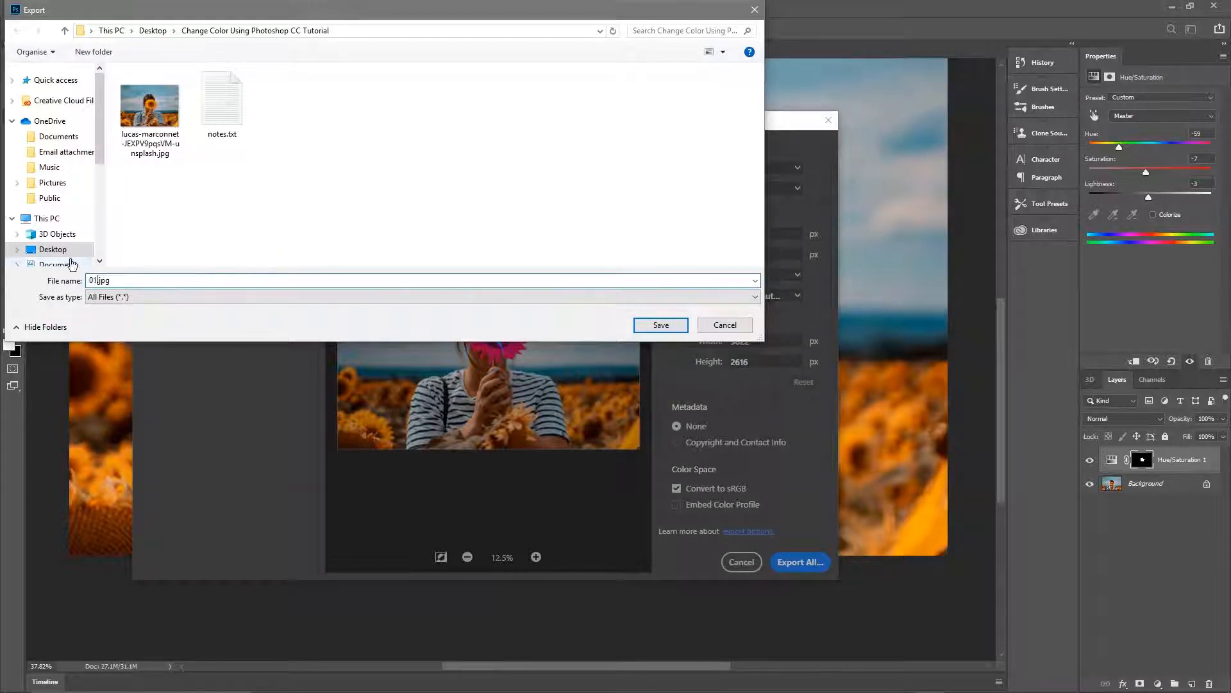
pyautogui.click(665, 324)
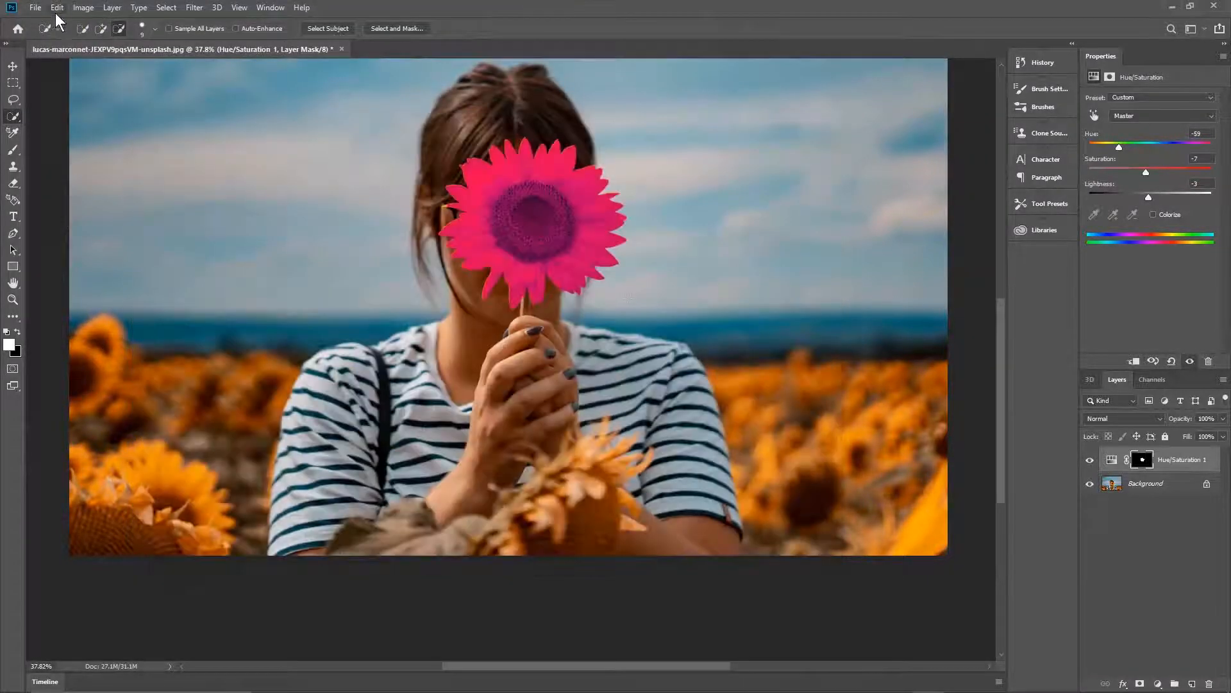
# Save the layered document as a PSD under its existing base name with Maximize Compatibility on, and close Photoshop
pyautogui.click(36, 8)
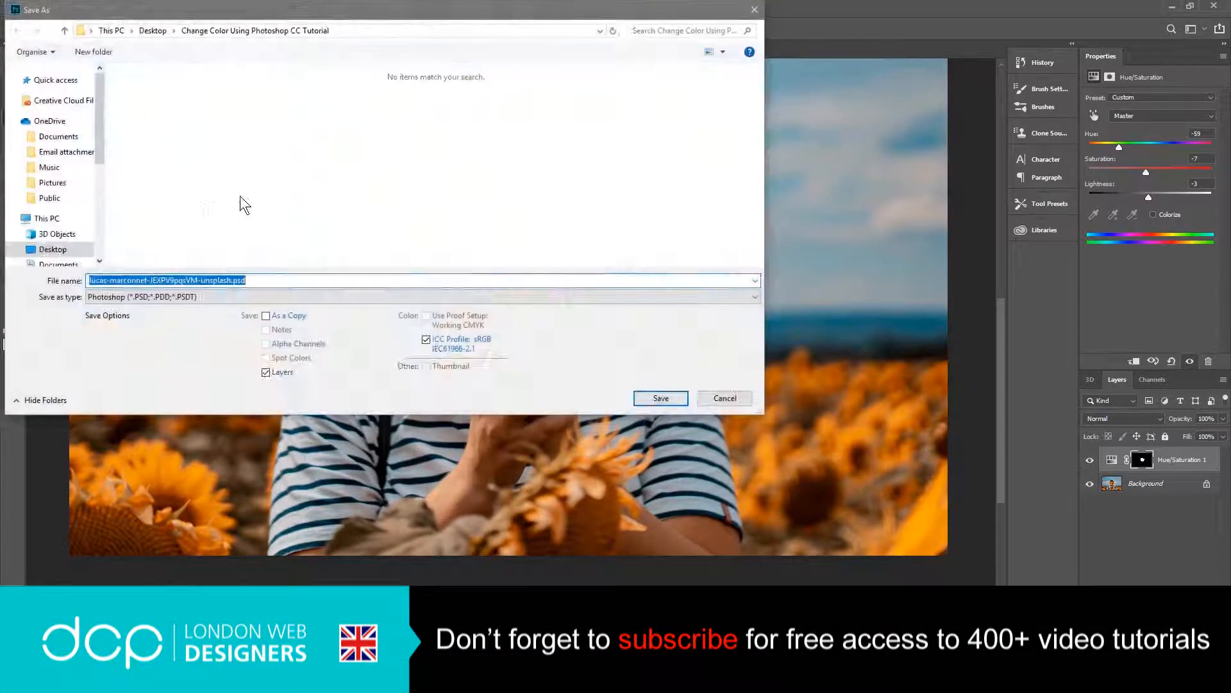
pyautogui.click(661, 399)
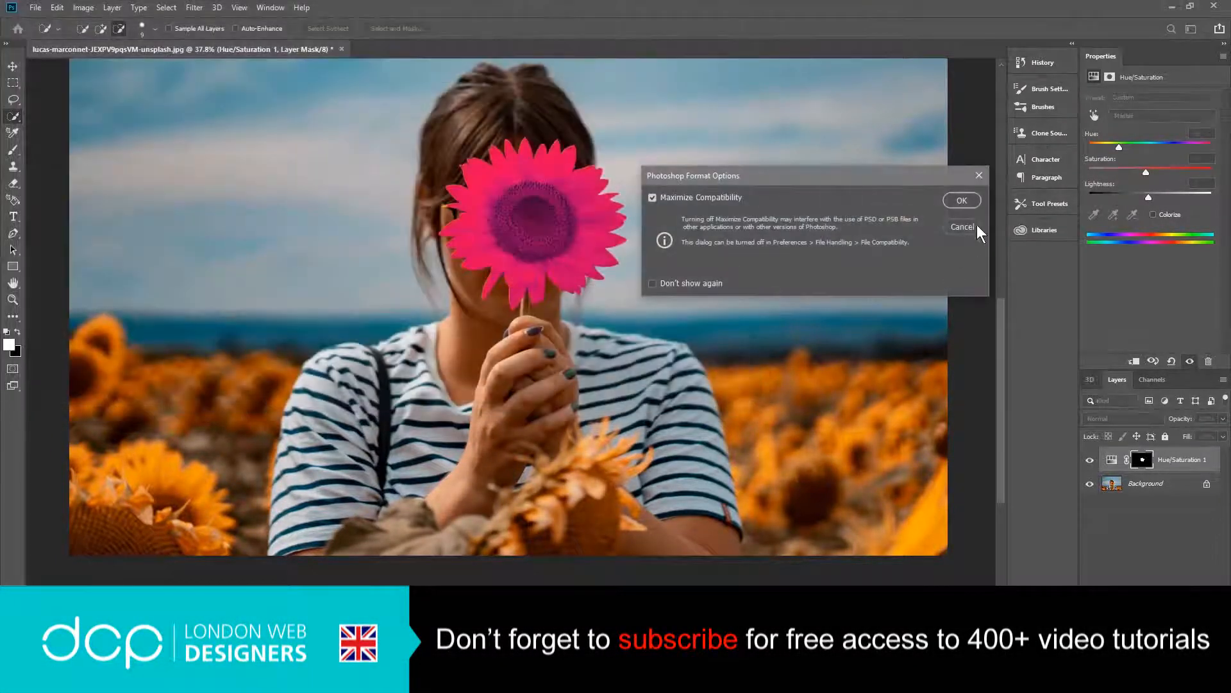
pyautogui.click(971, 204)
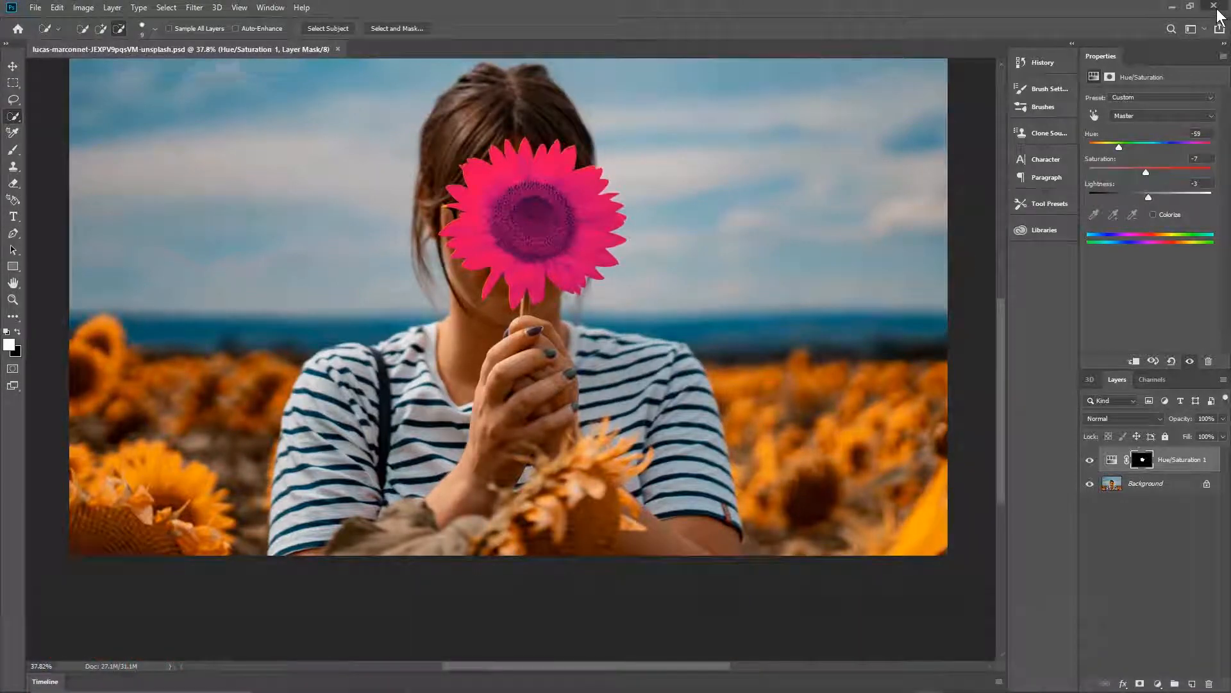
pyautogui.click(1213, 7)
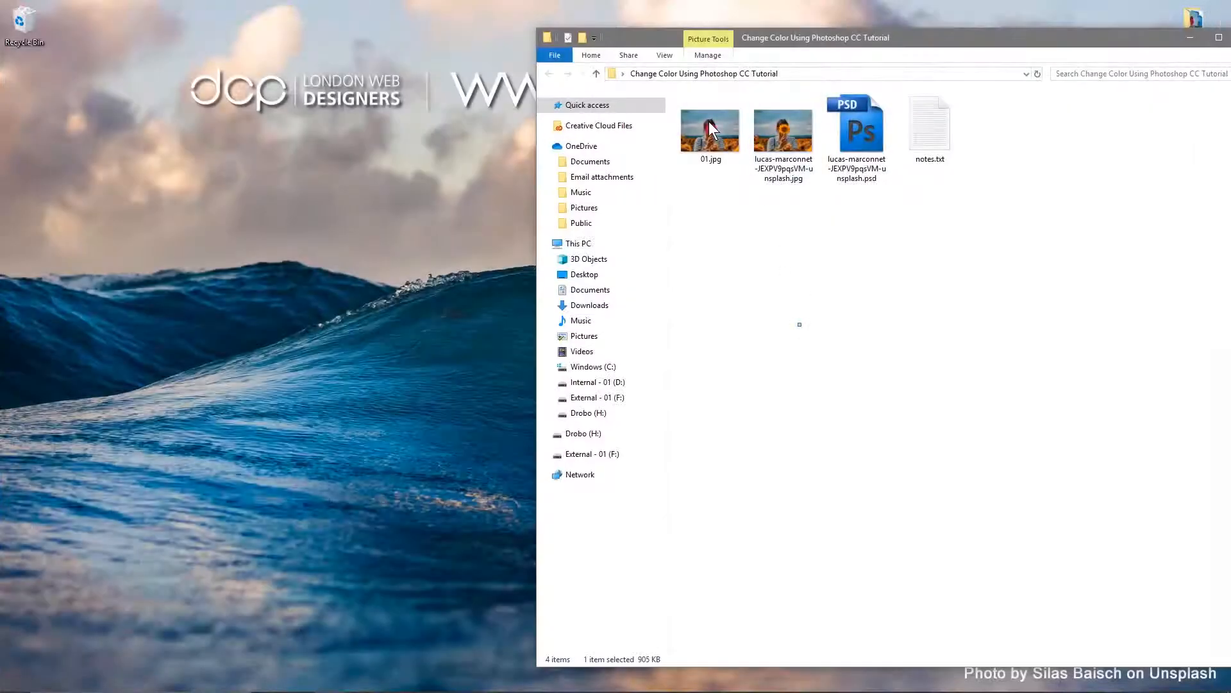
# Open 01.jpg and the original JPG in Photos and place the two windows side by side to compare the flower colours
pyautogui.doubleClick(710, 123)
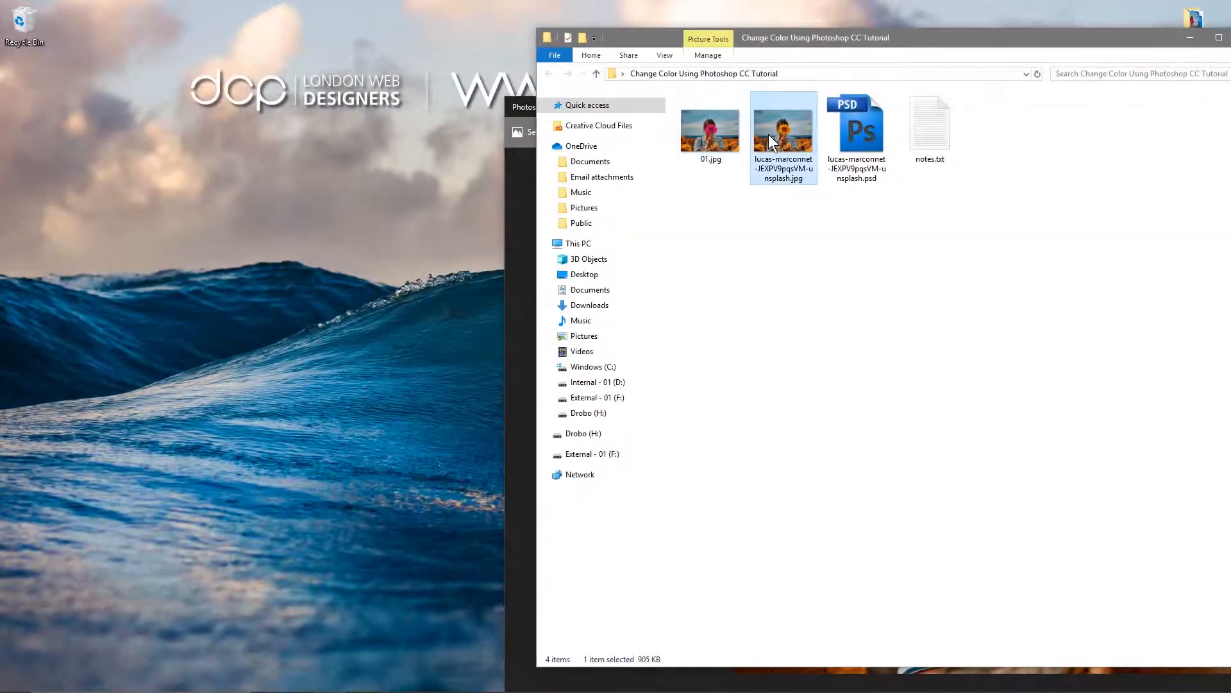
pyautogui.doubleClick(768, 133)
pyautogui.moveTo(612, 75); pyautogui.dragTo(2, 256)
pyautogui.click(1030, 248)
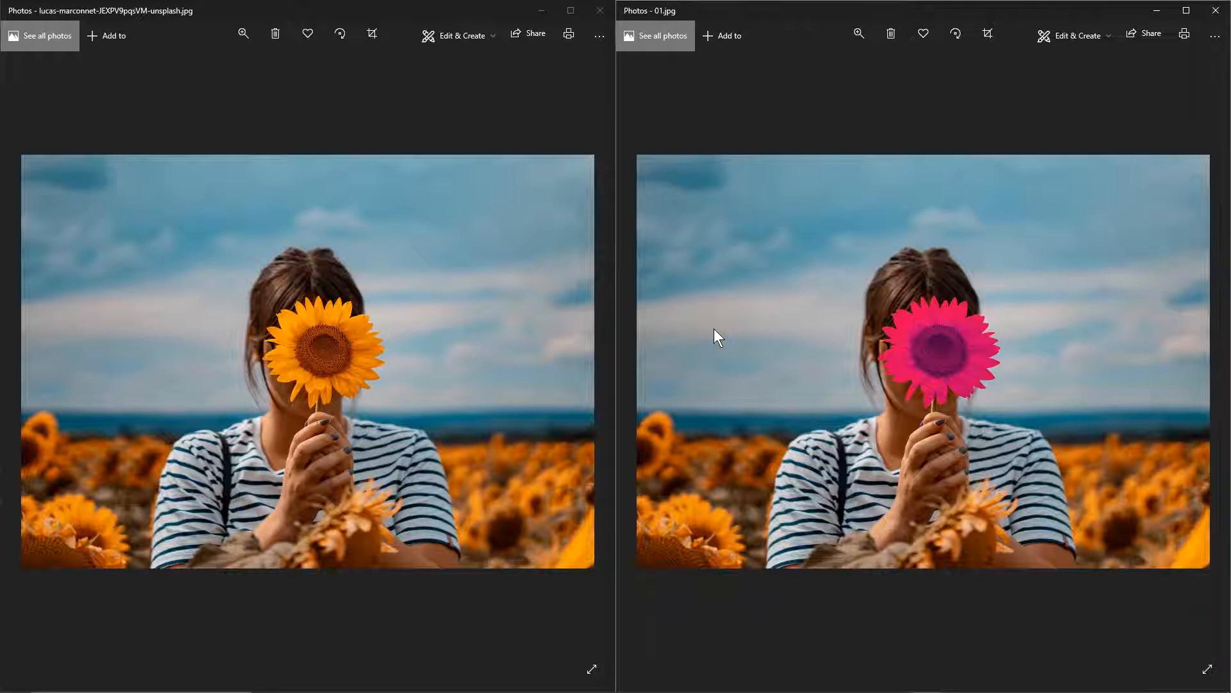
# Close both photo windows and the tutorial folder window
pyautogui.click(600, 10)
pyautogui.click(1215, 10)
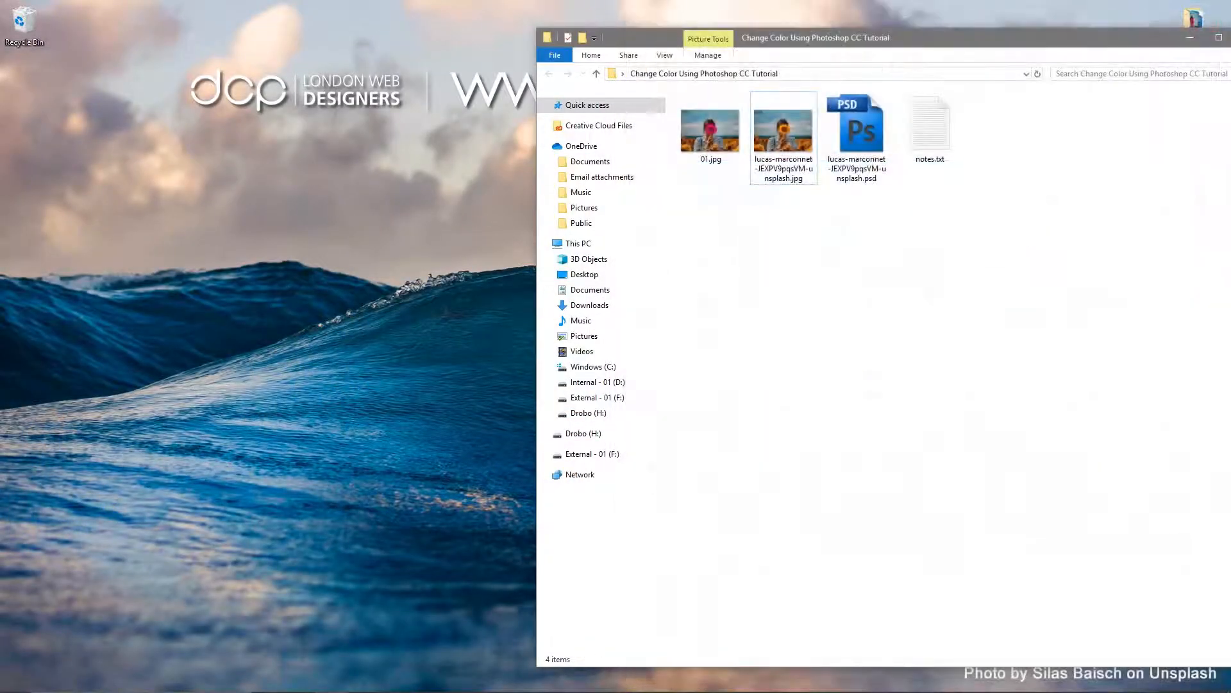
pyautogui.hotkey('alt', 'F4')
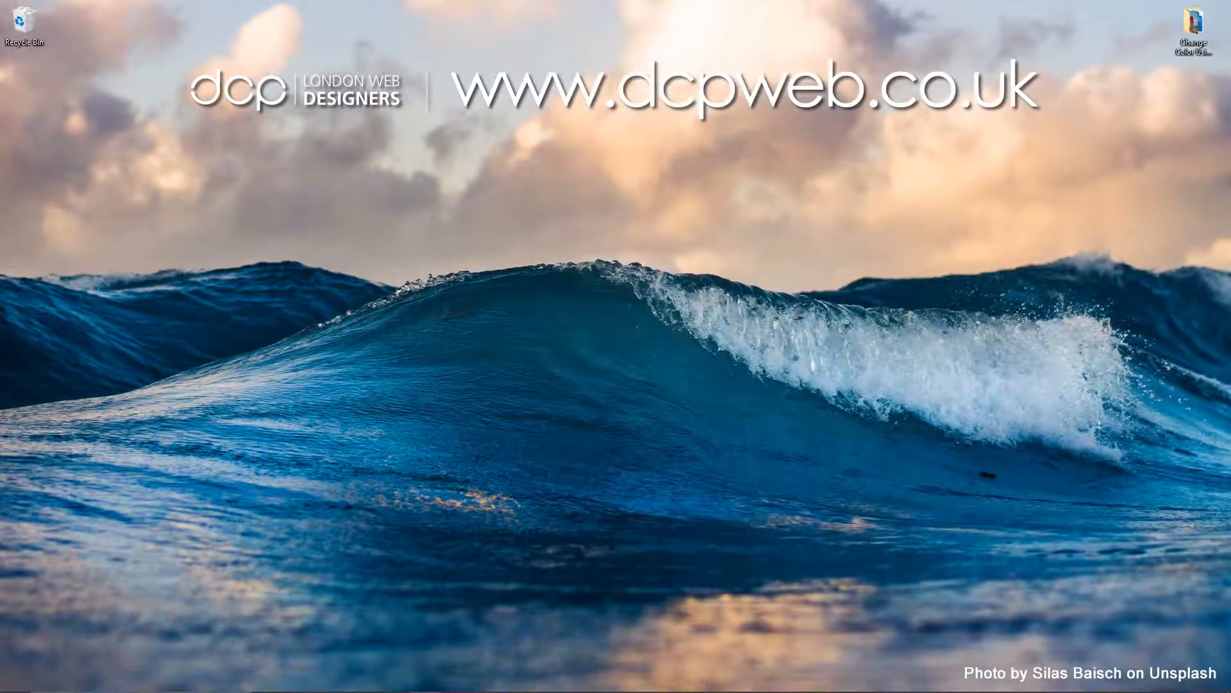